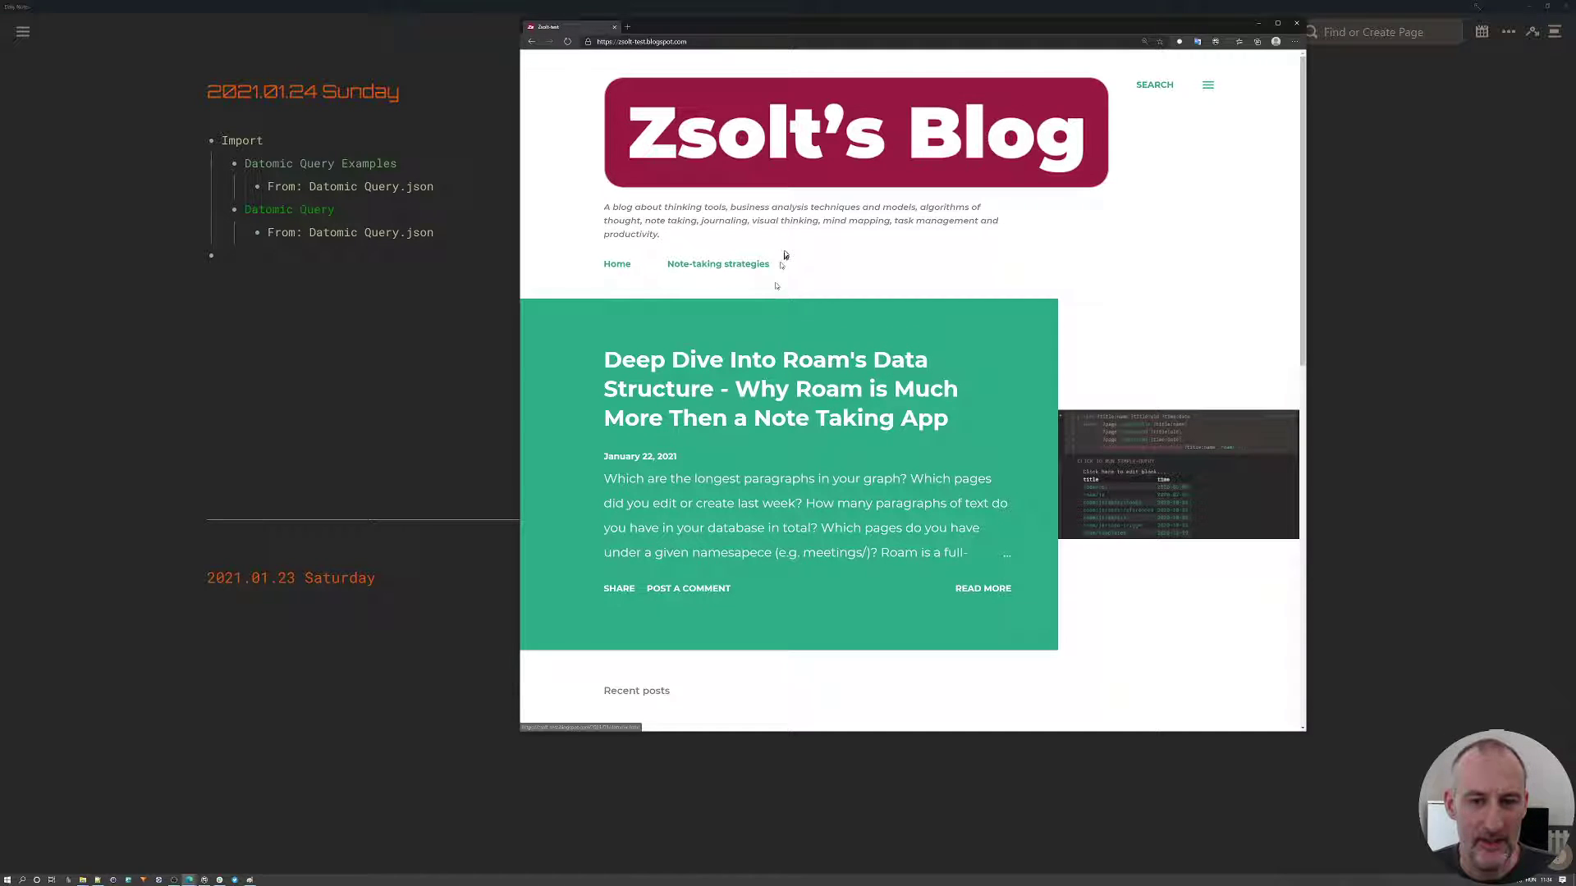
Open the Deep Dive Into Roam's Data Structure post, jump to its Roam query SmartBlock section, then close it
click(822, 376)
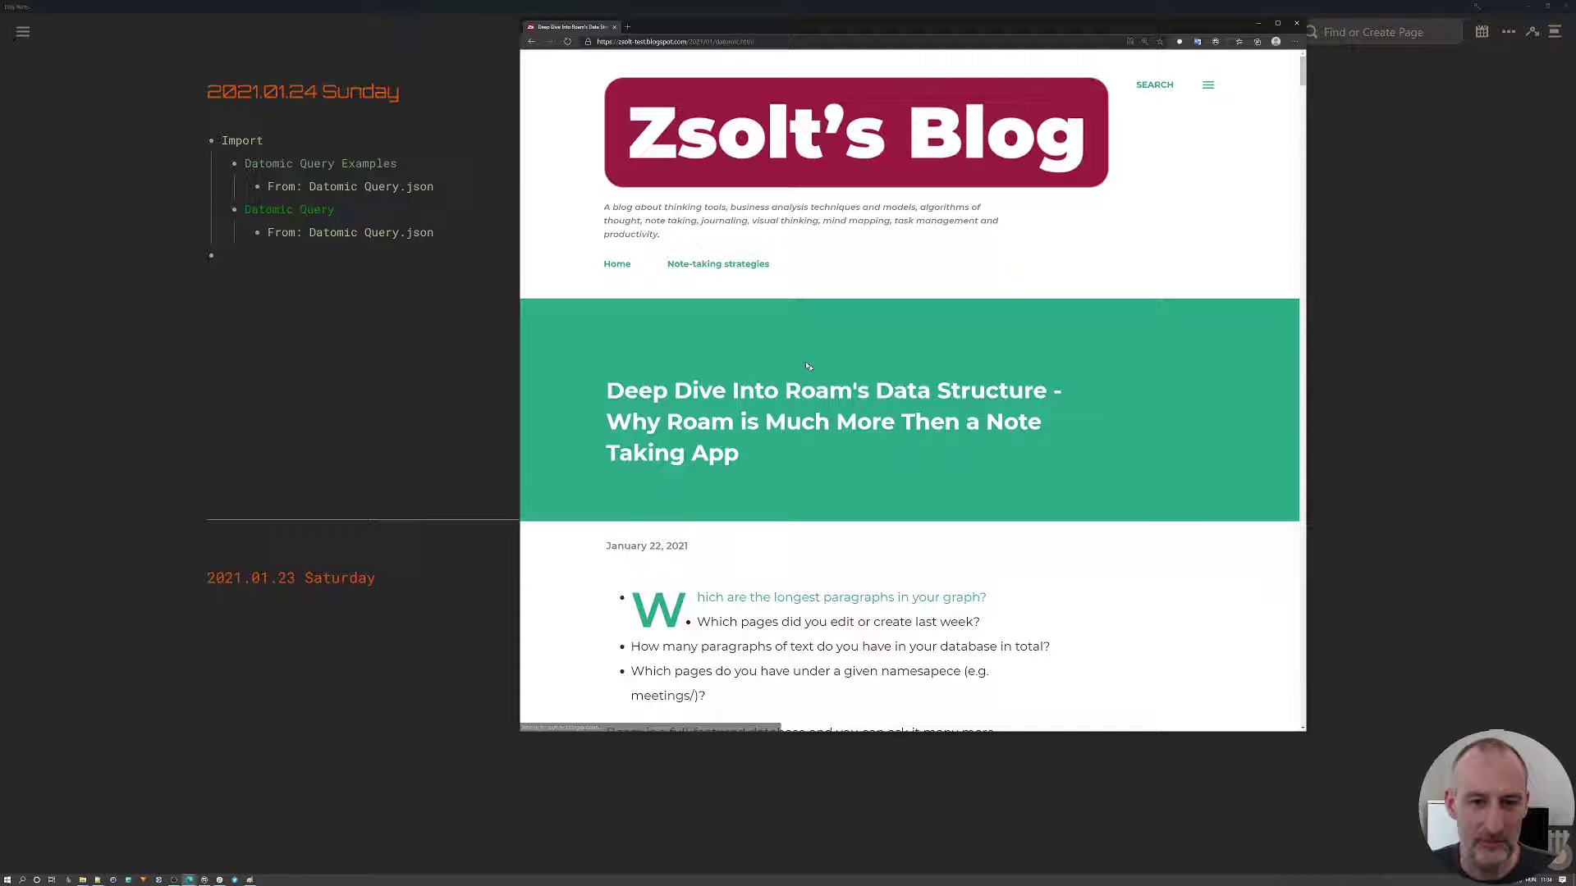
scroll(804, 367, down, 10)
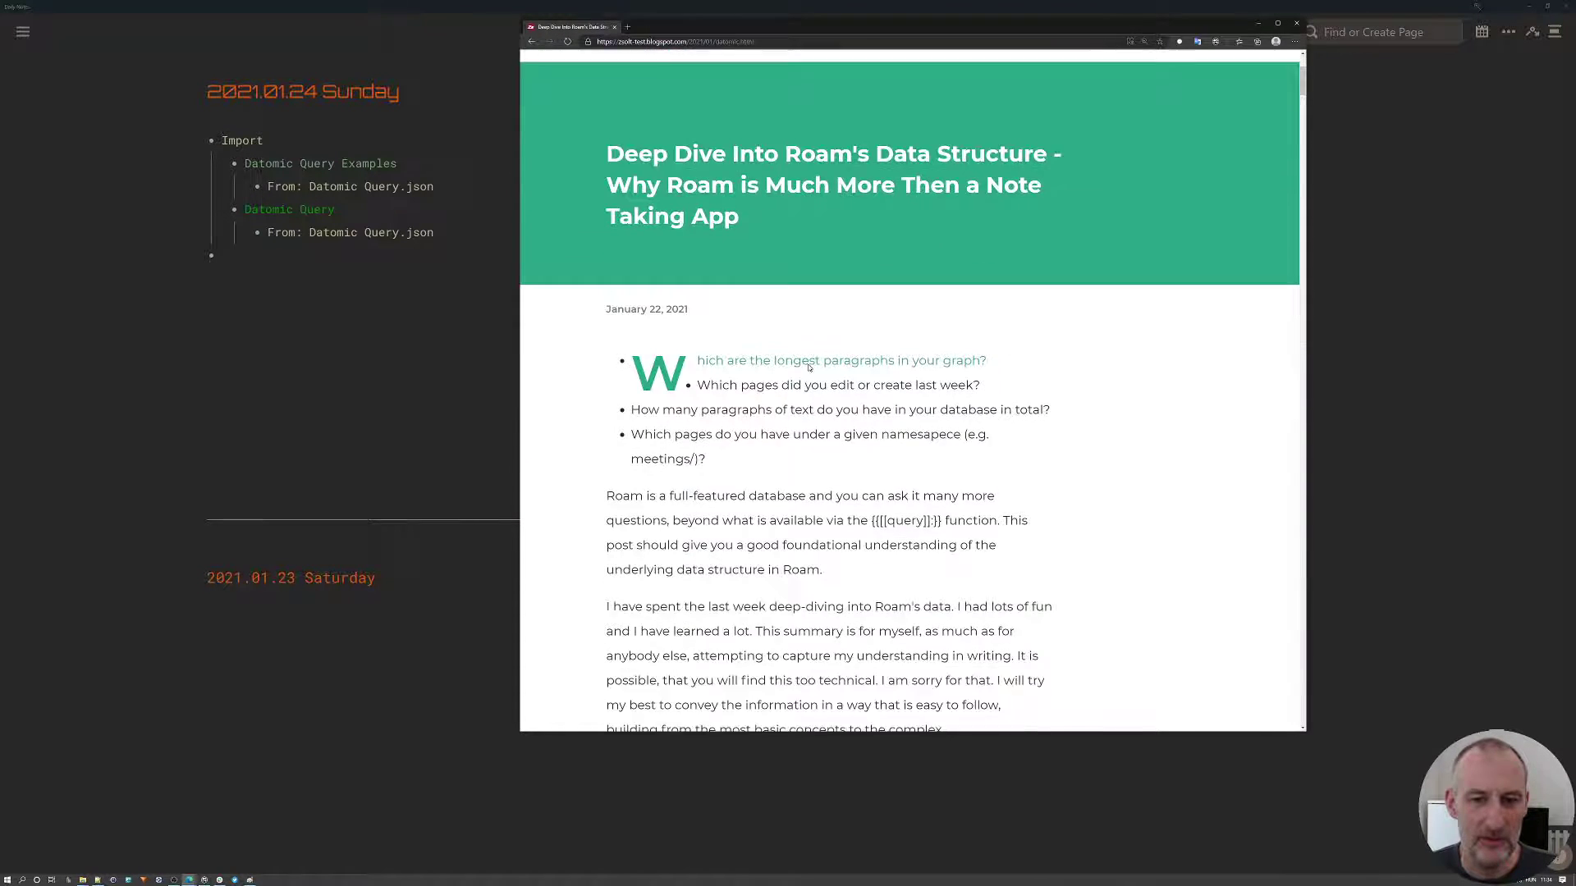
scroll(810, 368, down, 5)
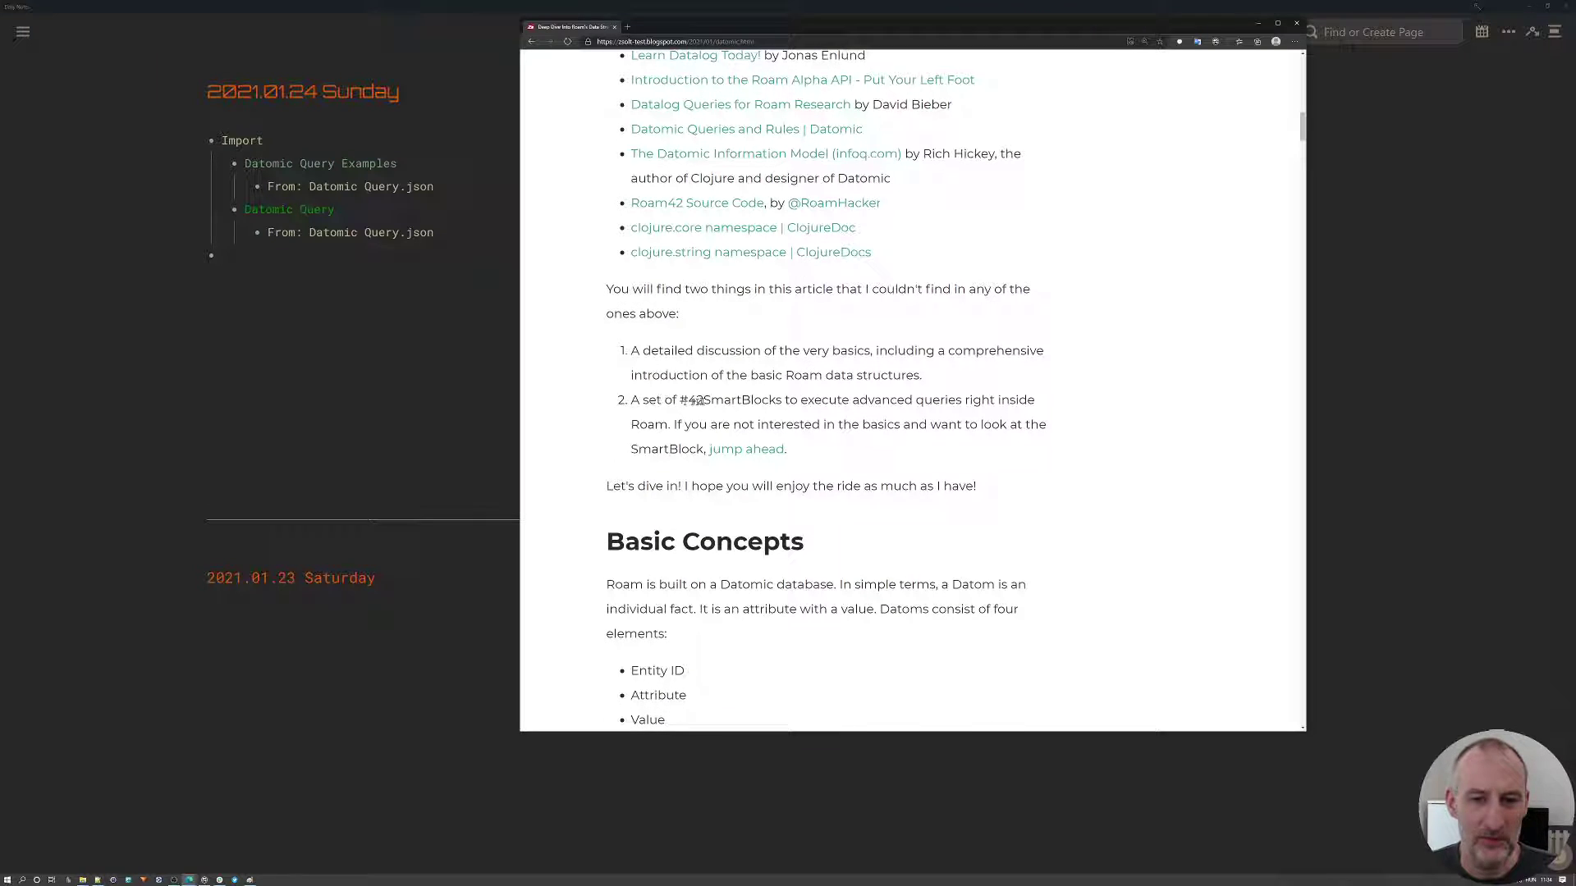
click(755, 457)
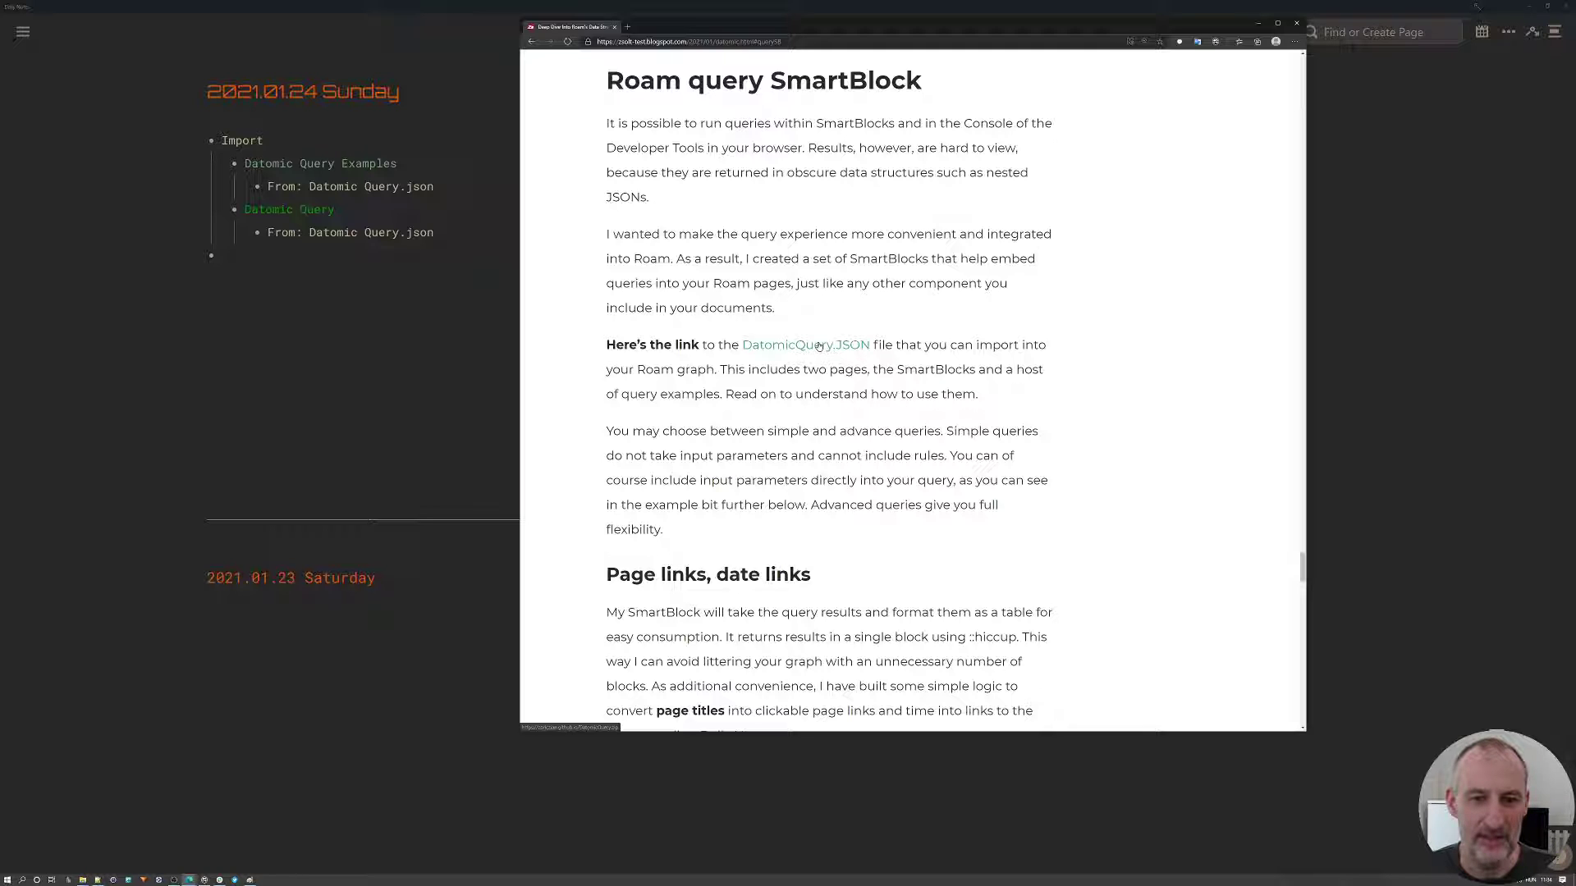
click(450, 366)
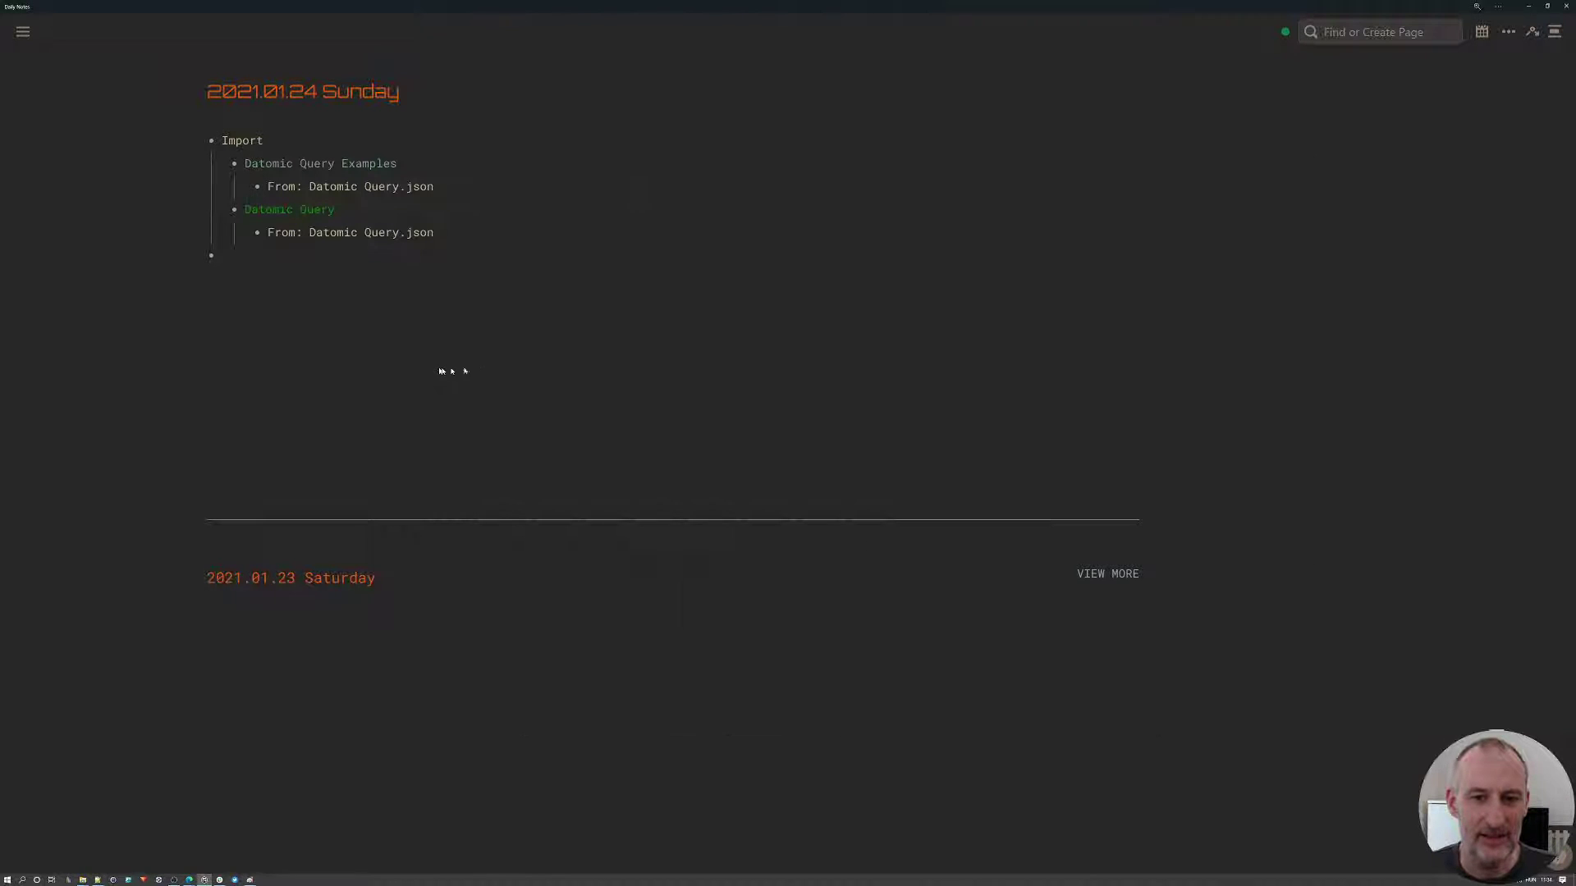
click(1508, 31)
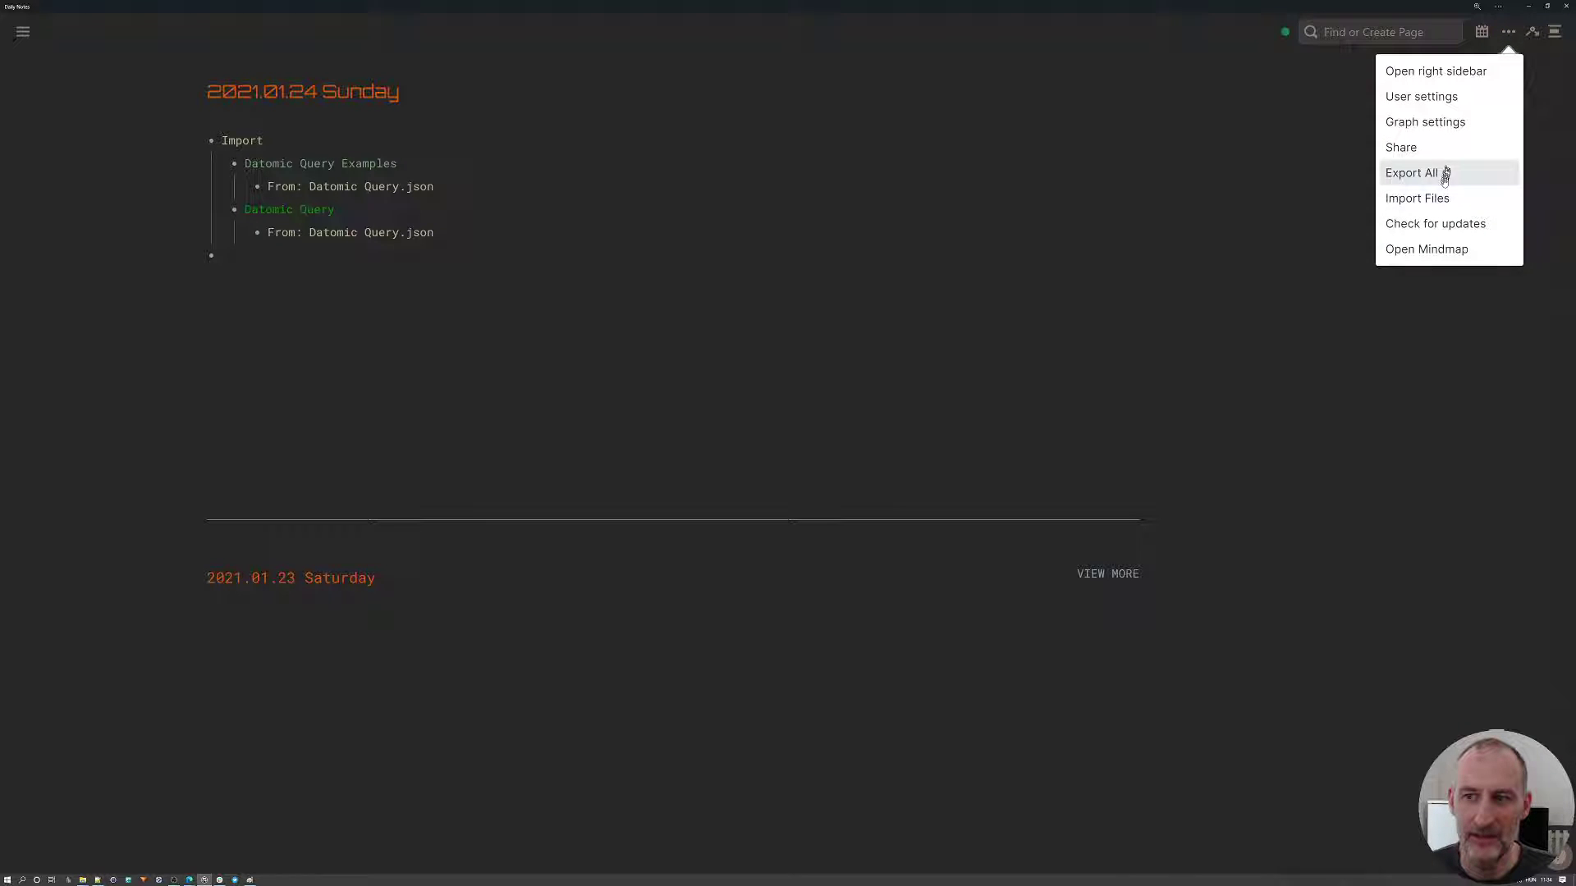
click(1445, 198)
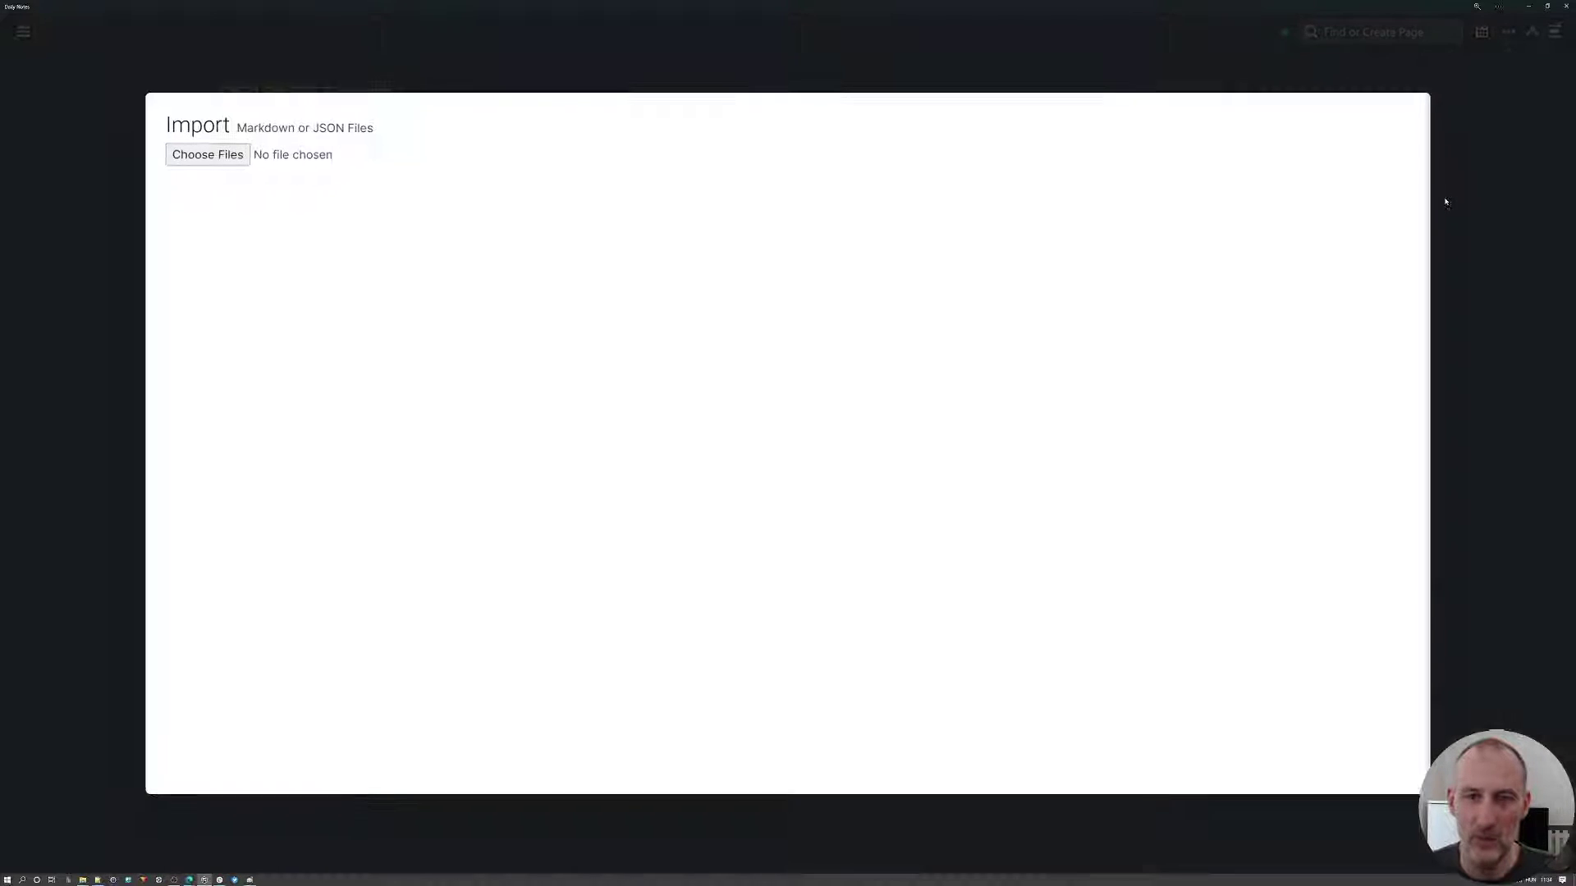
click(1466, 117)
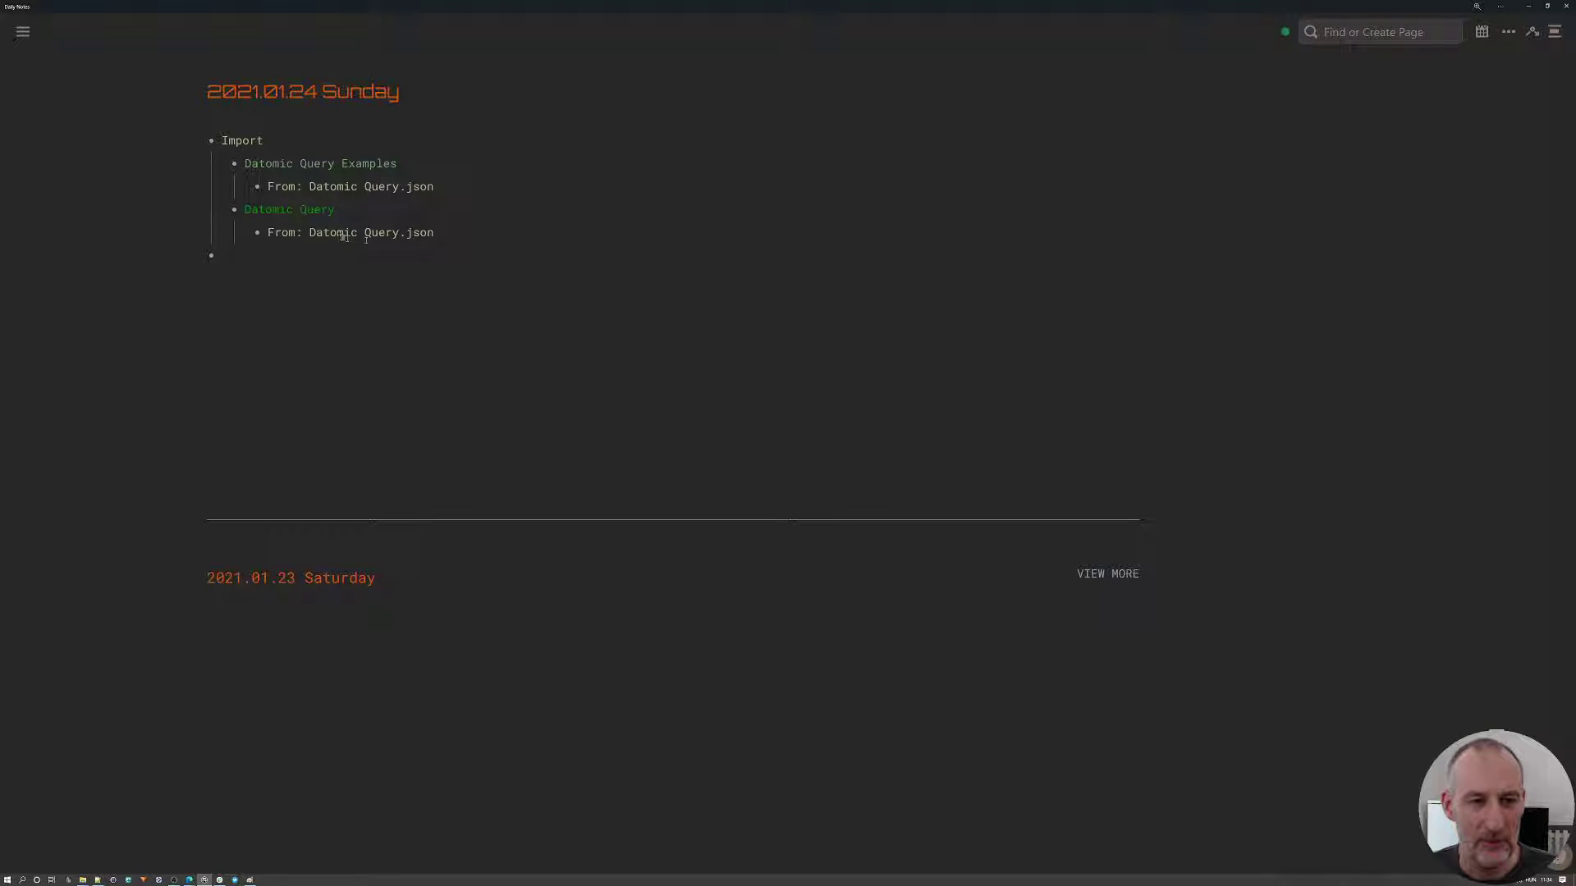
Allow the Common functions Javascript on Template/Datomic Query, then reload back to the daily note
click(284, 212)
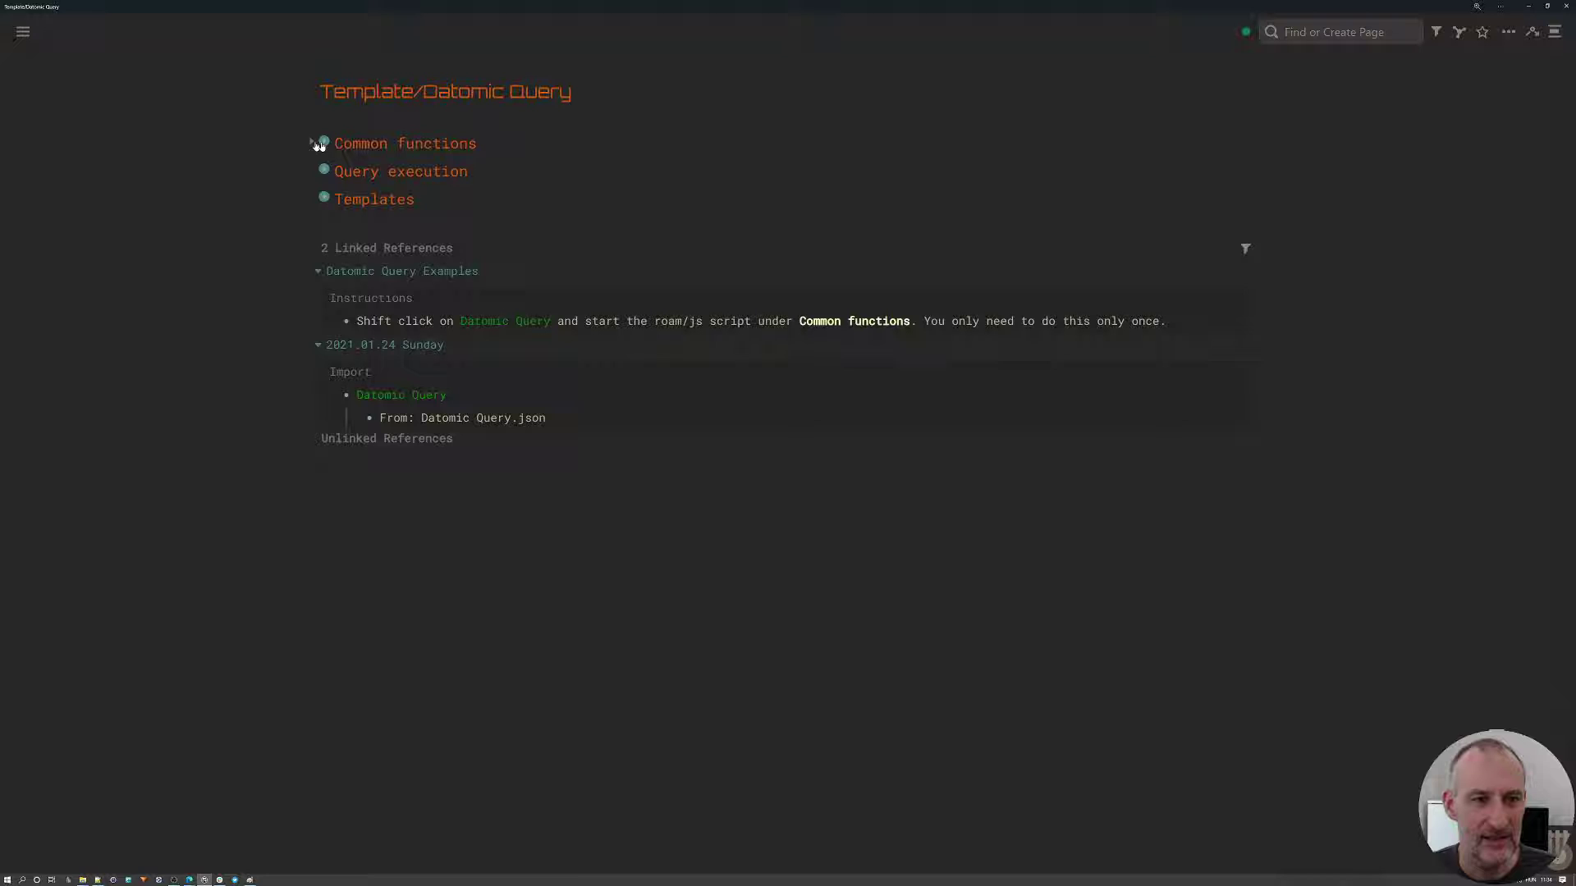
click(317, 146)
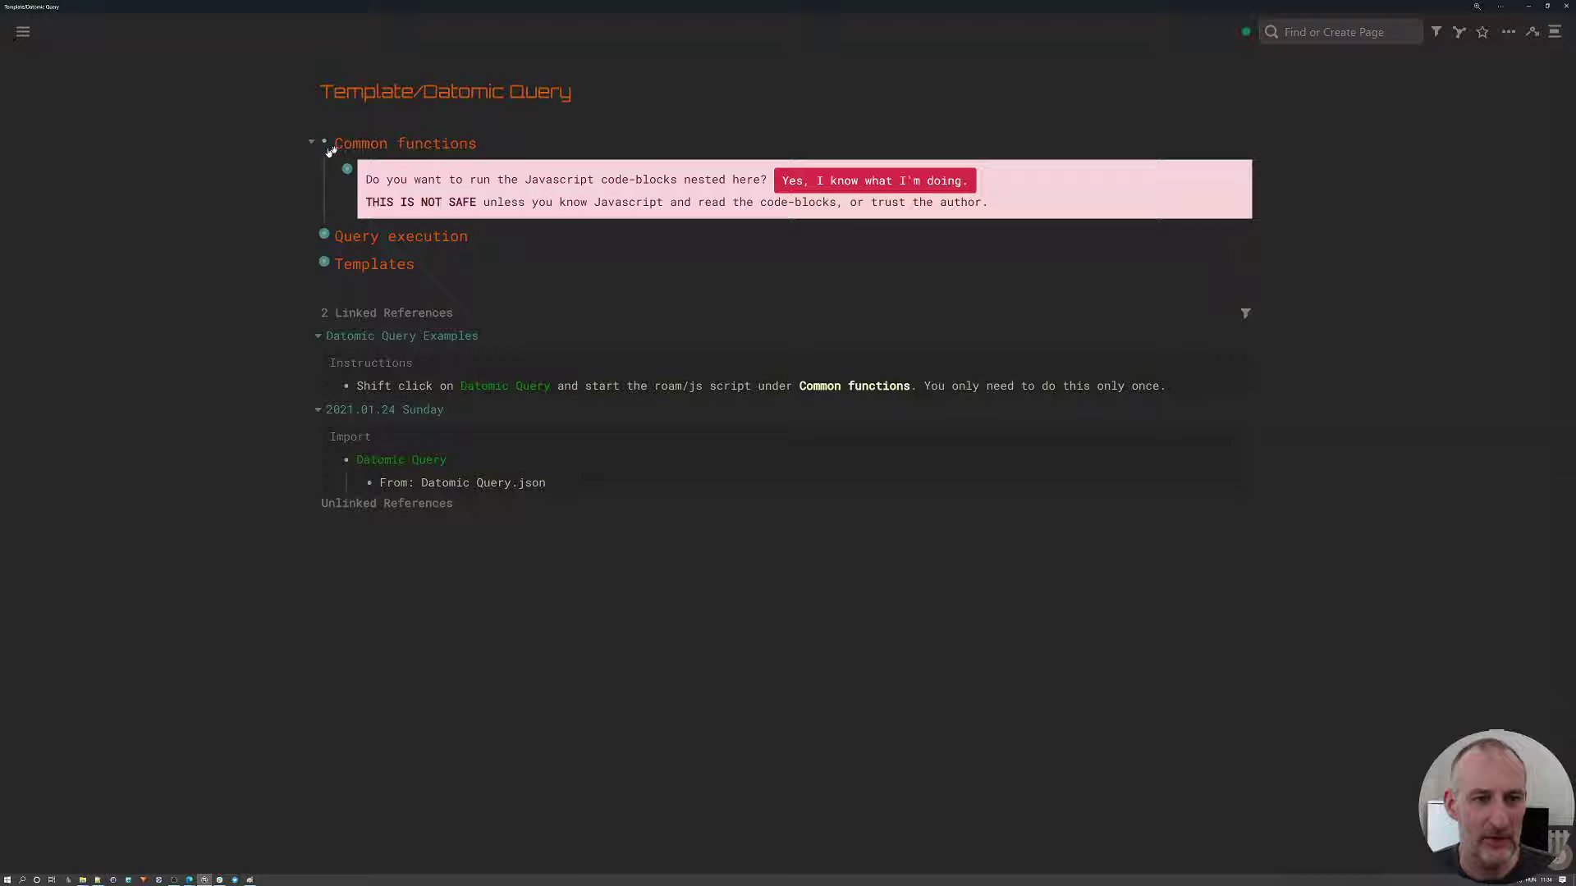
click(865, 182)
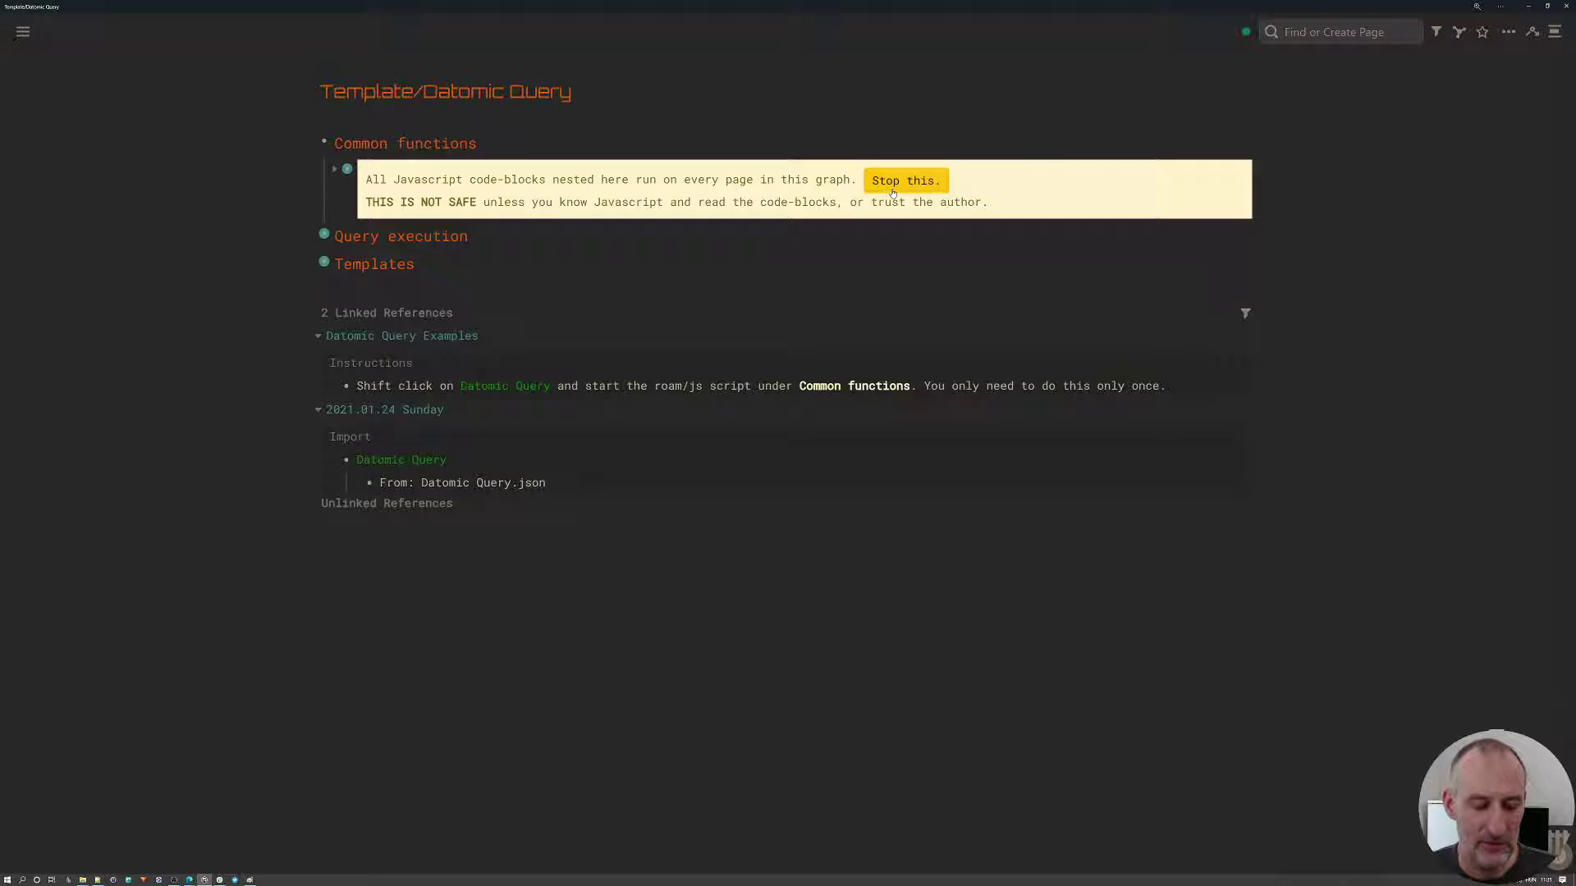
click(893, 190)
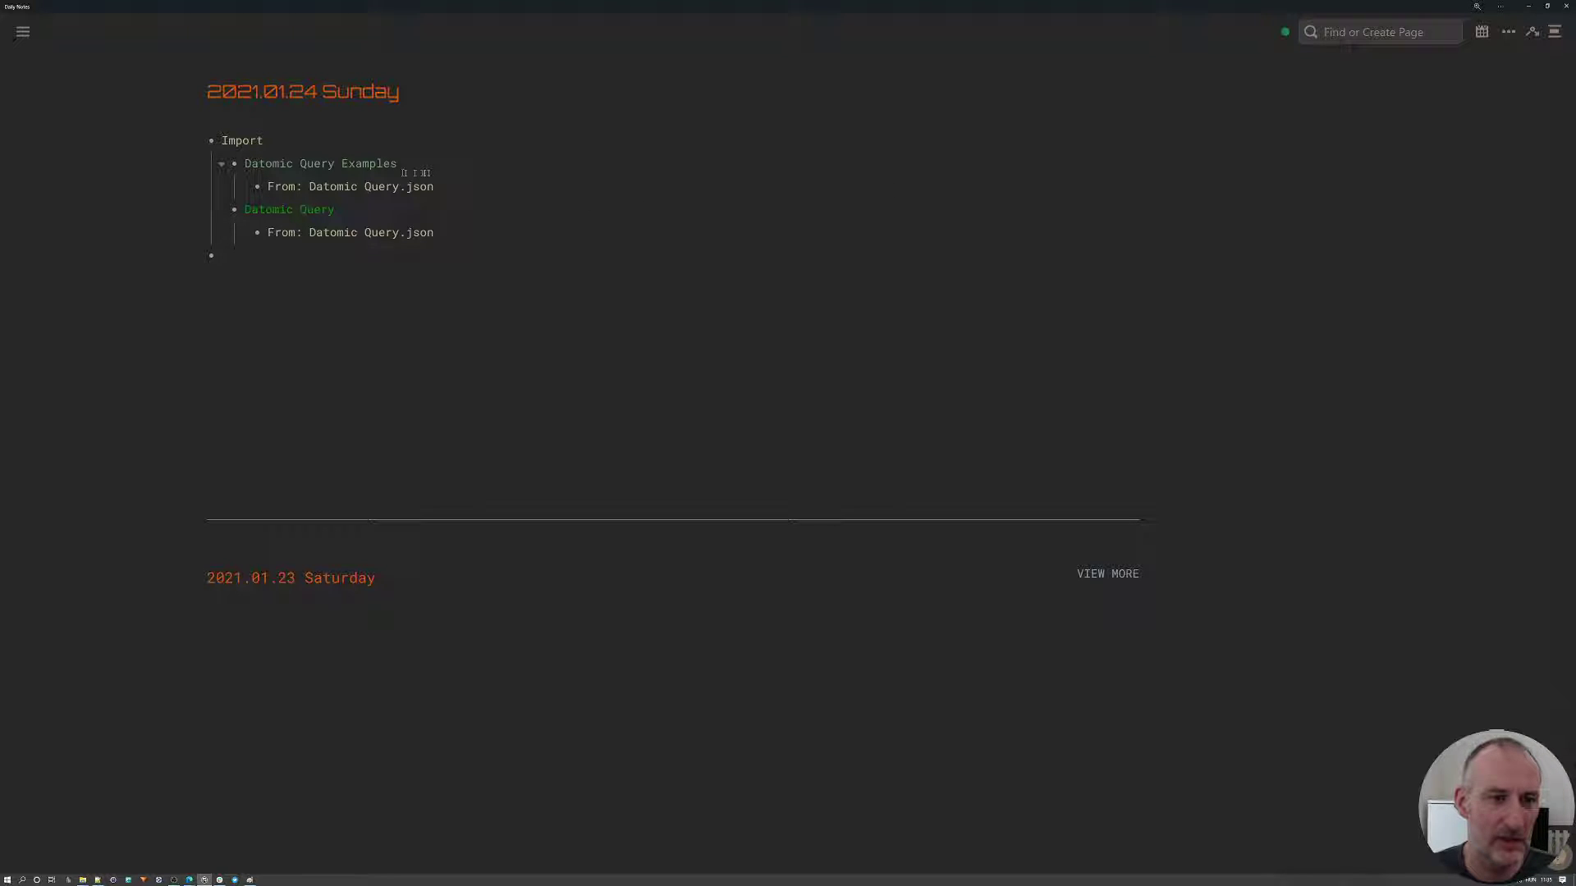
Open Datomic Query Examples and expand Examples and Graph statistics to show its six questions
click(355, 167)
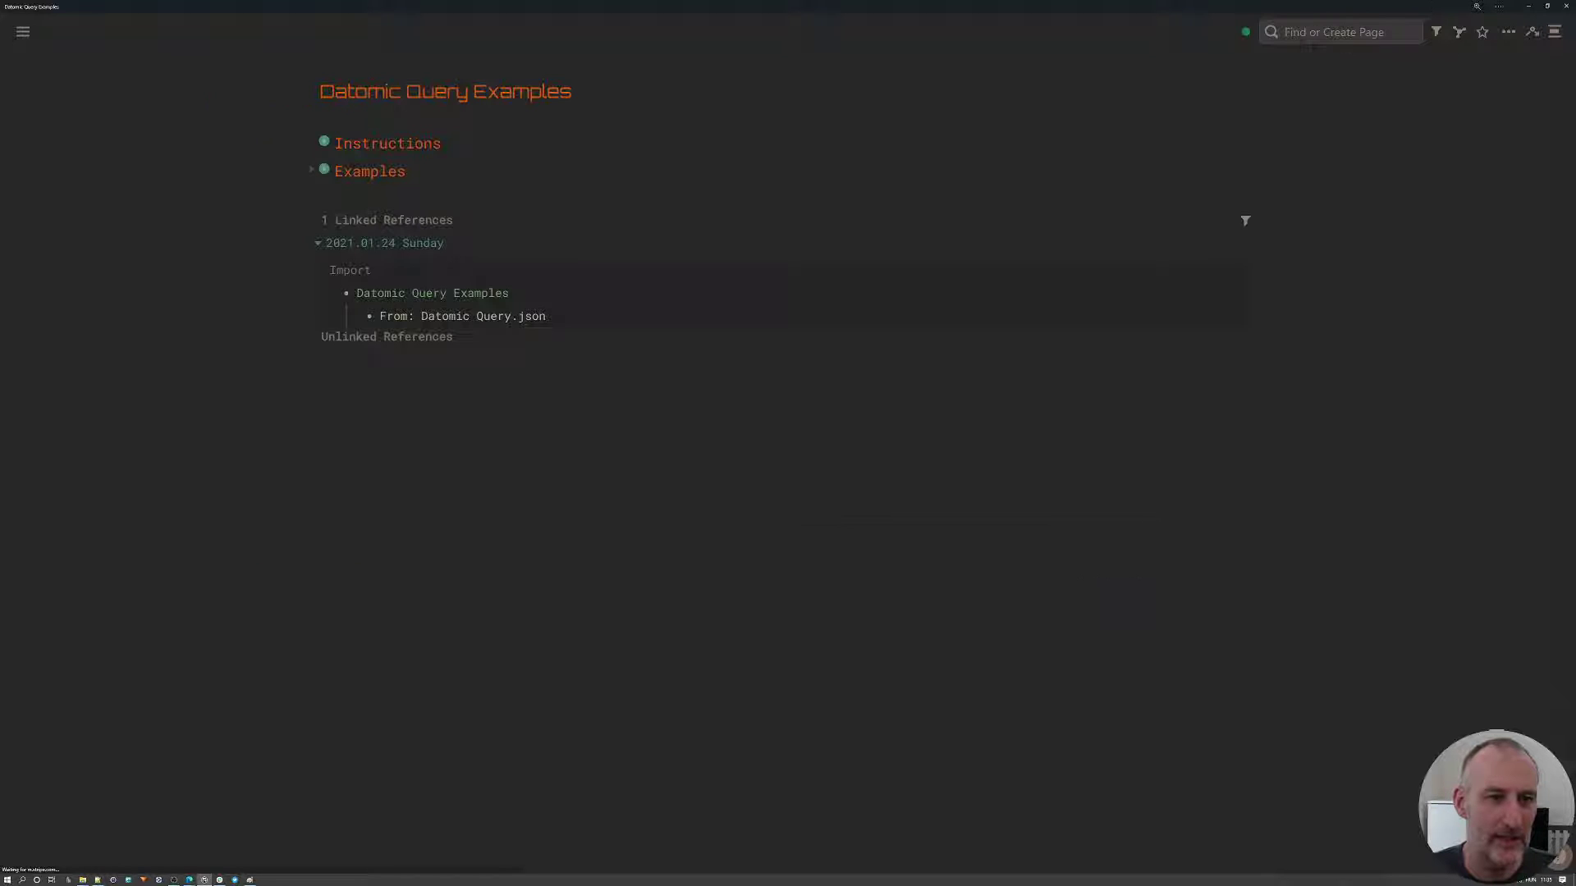
click(311, 145)
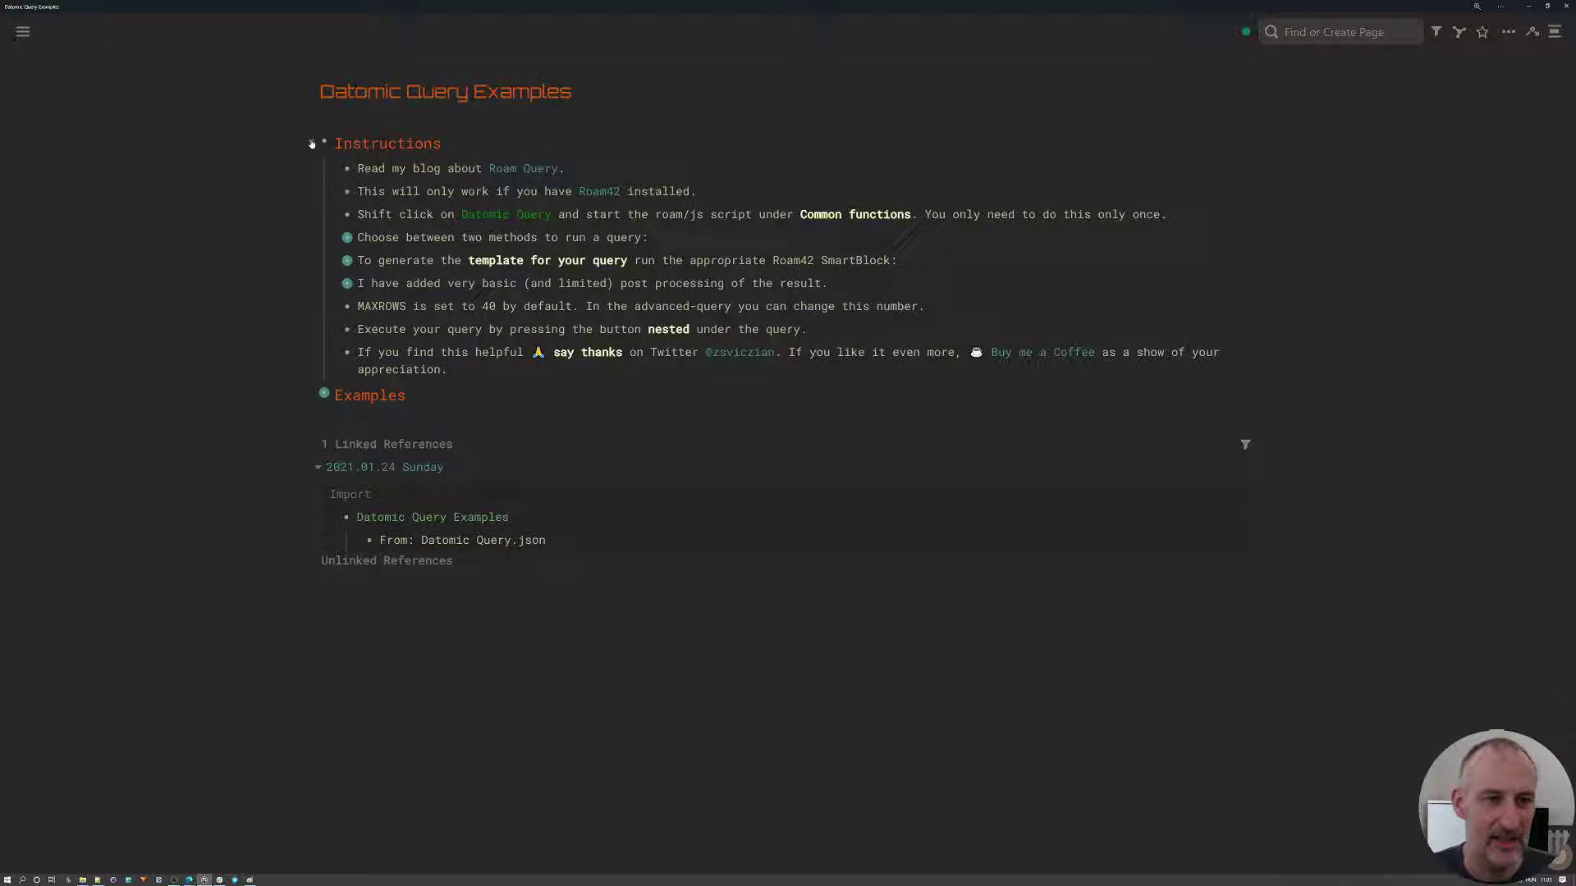
click(312, 143)
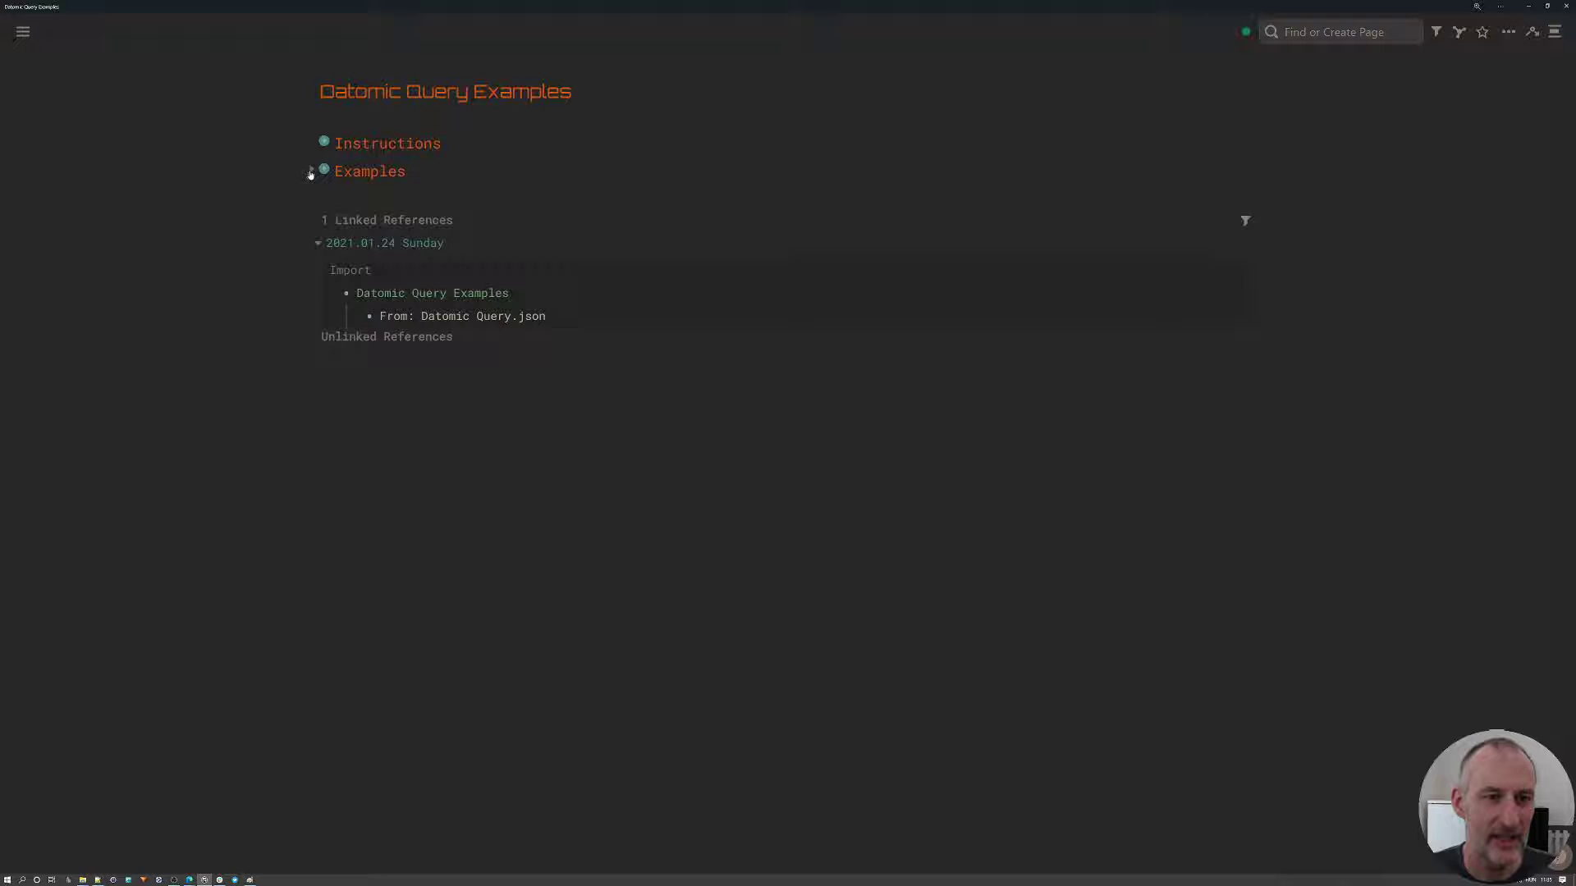
click(311, 172)
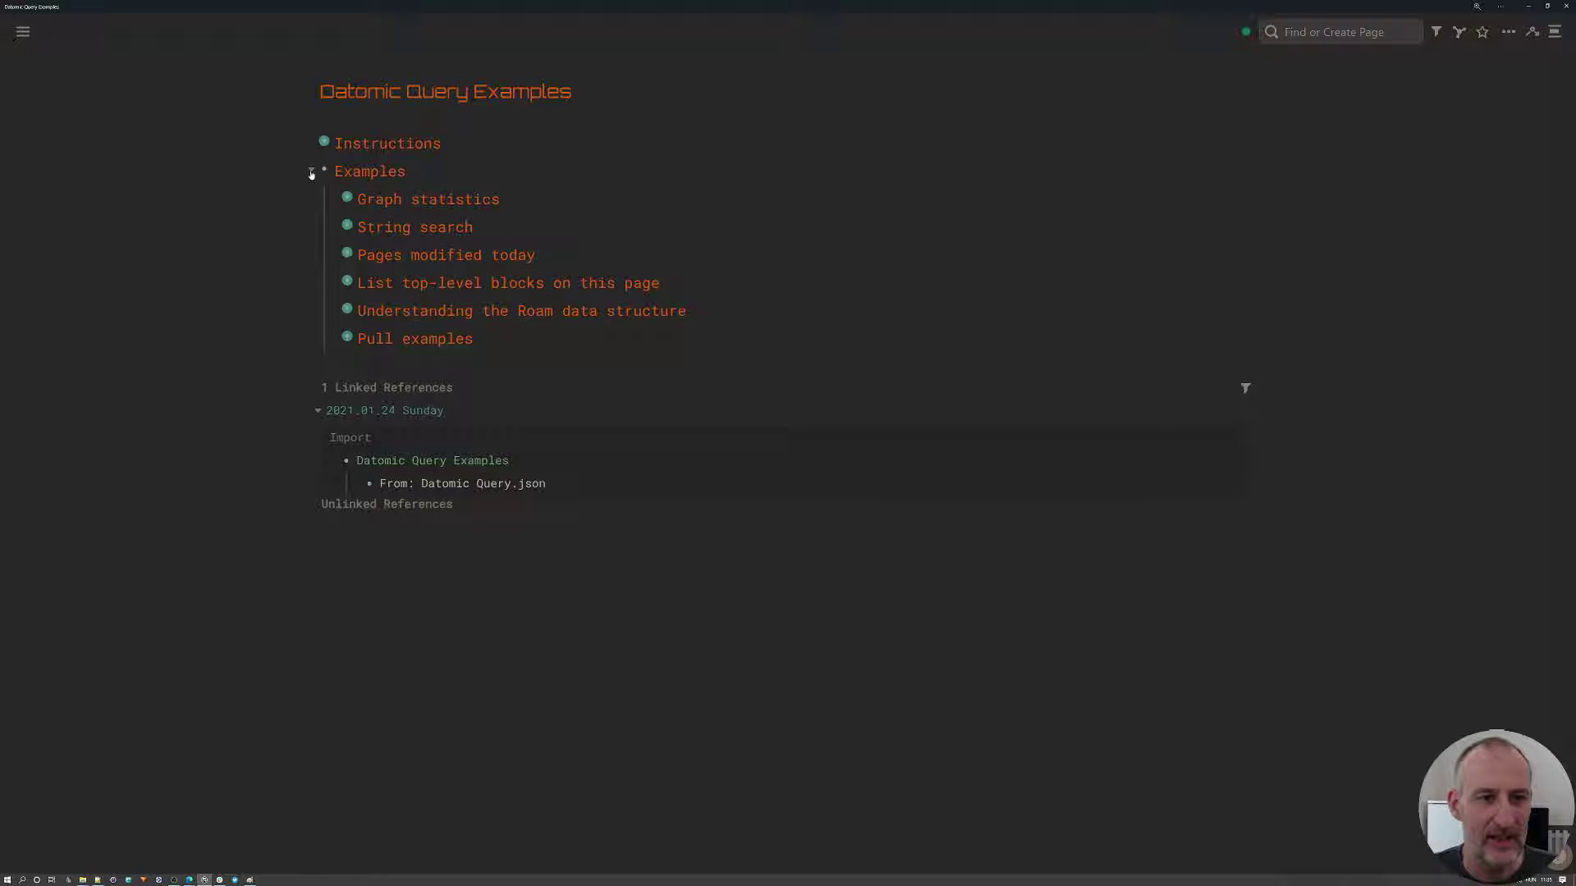
click(336, 199)
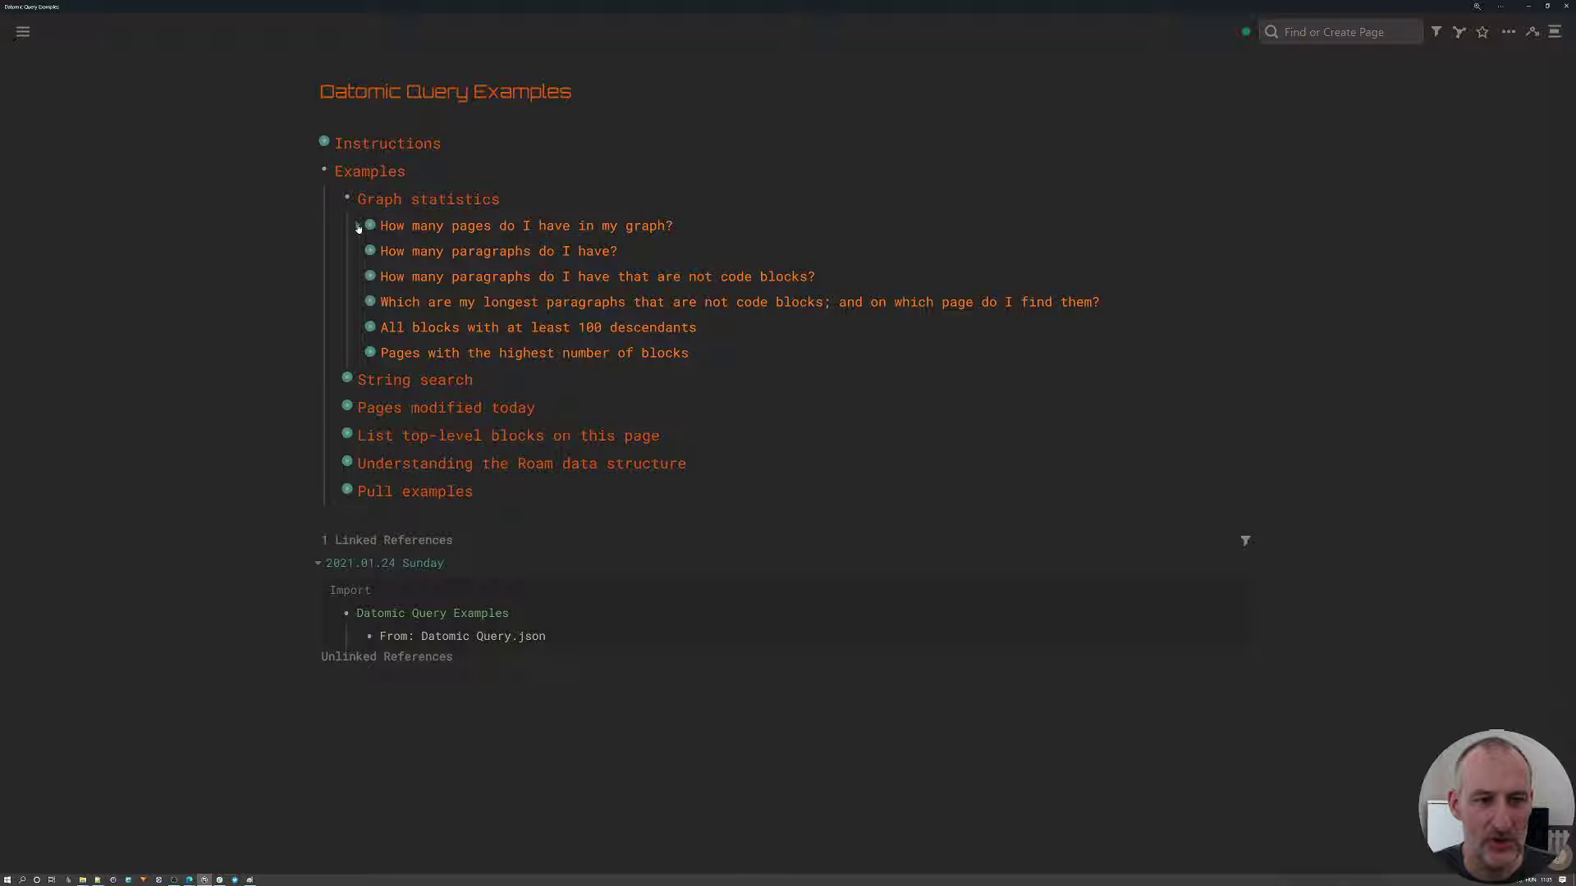
Run the 'How many pages do I have in my graph?' simple query, returning 2900 titles
click(358, 227)
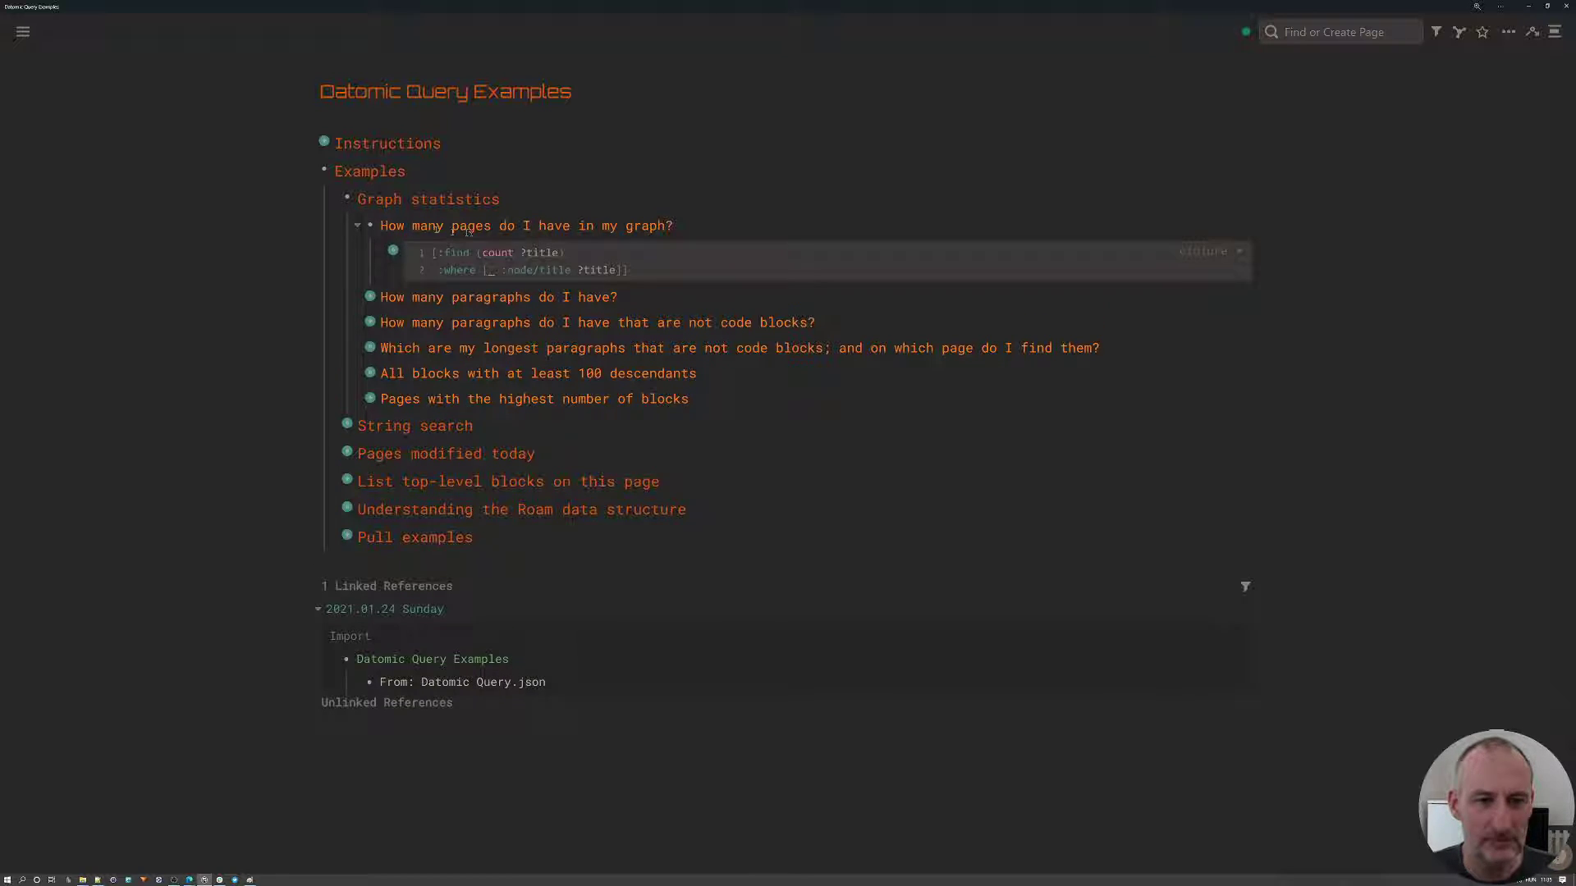
click(381, 253)
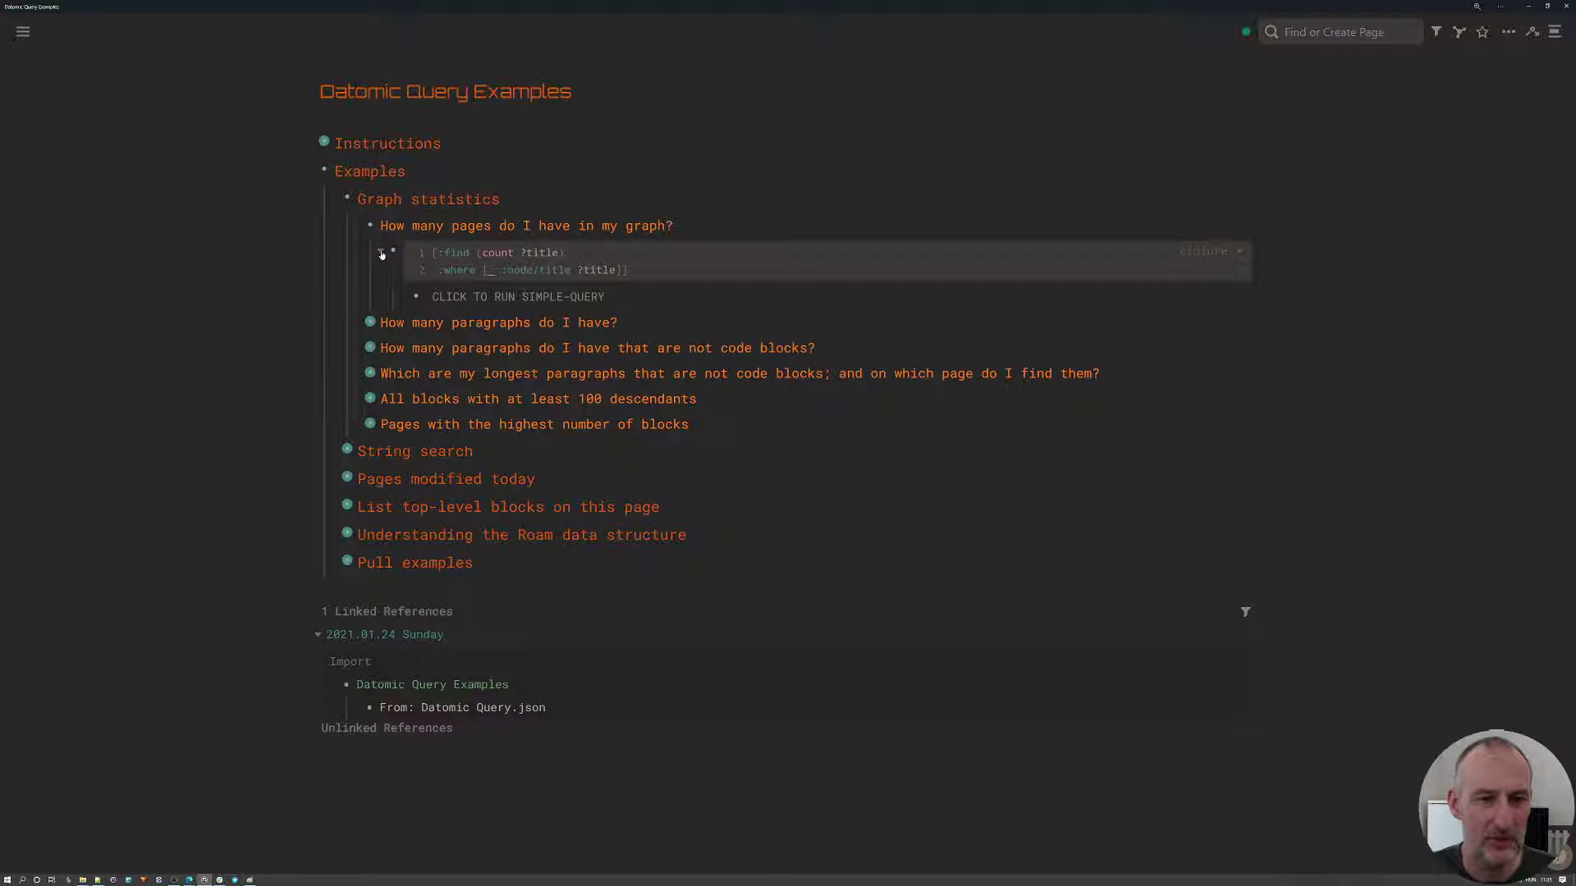
click(552, 299)
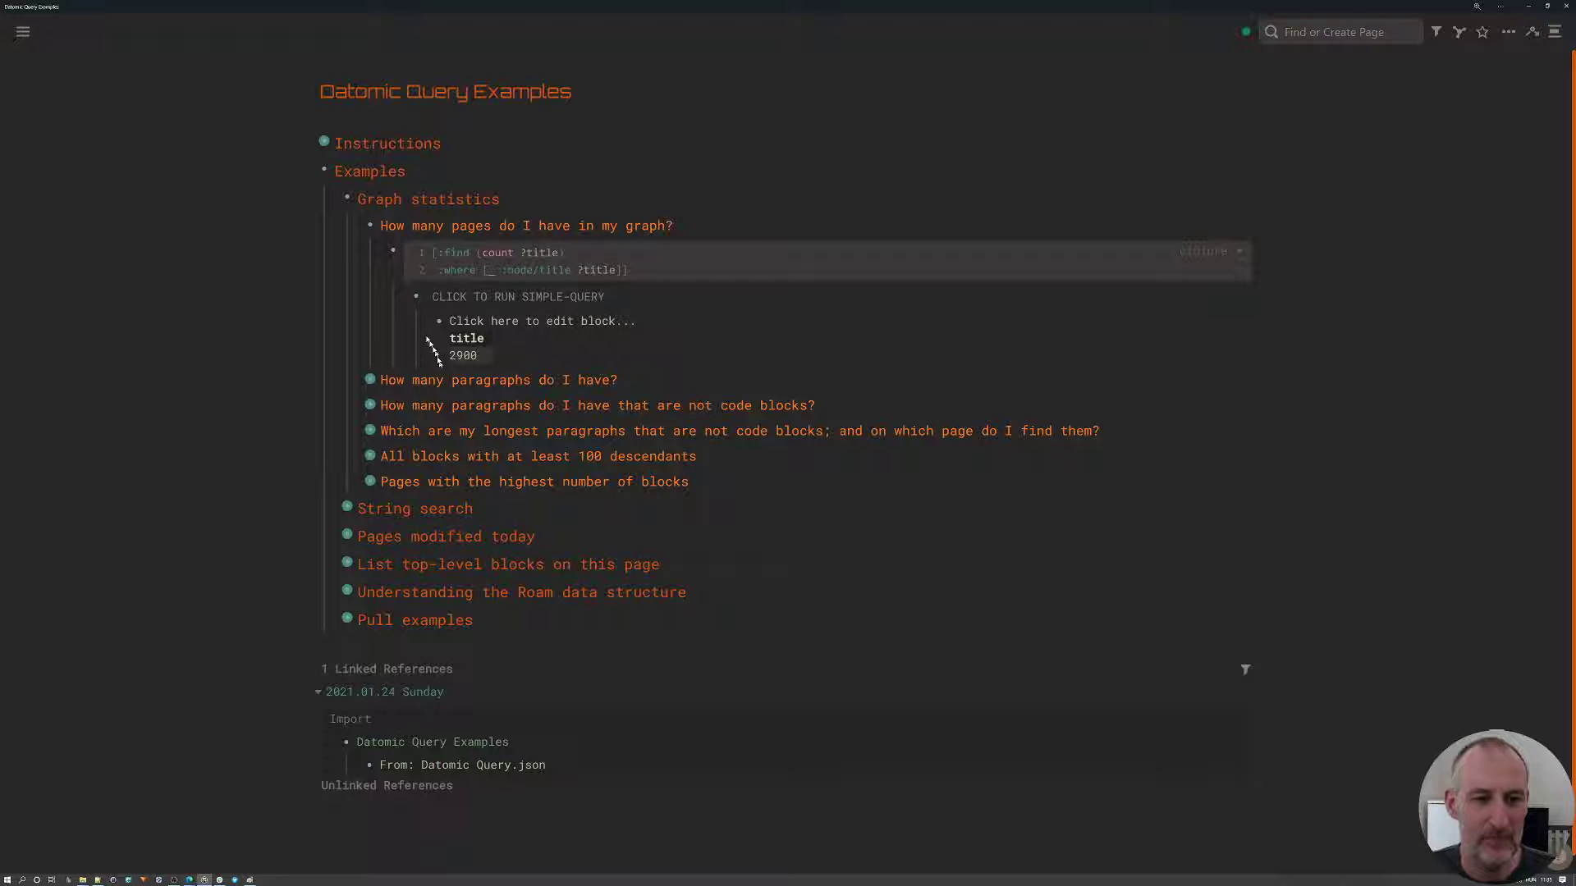
Run the 'Pages with the highest number of blocks' advanced query, topped by [[Literature Notes]]/Storyworthy at 594
click(357, 485)
scroll(519, 375, down, 3)
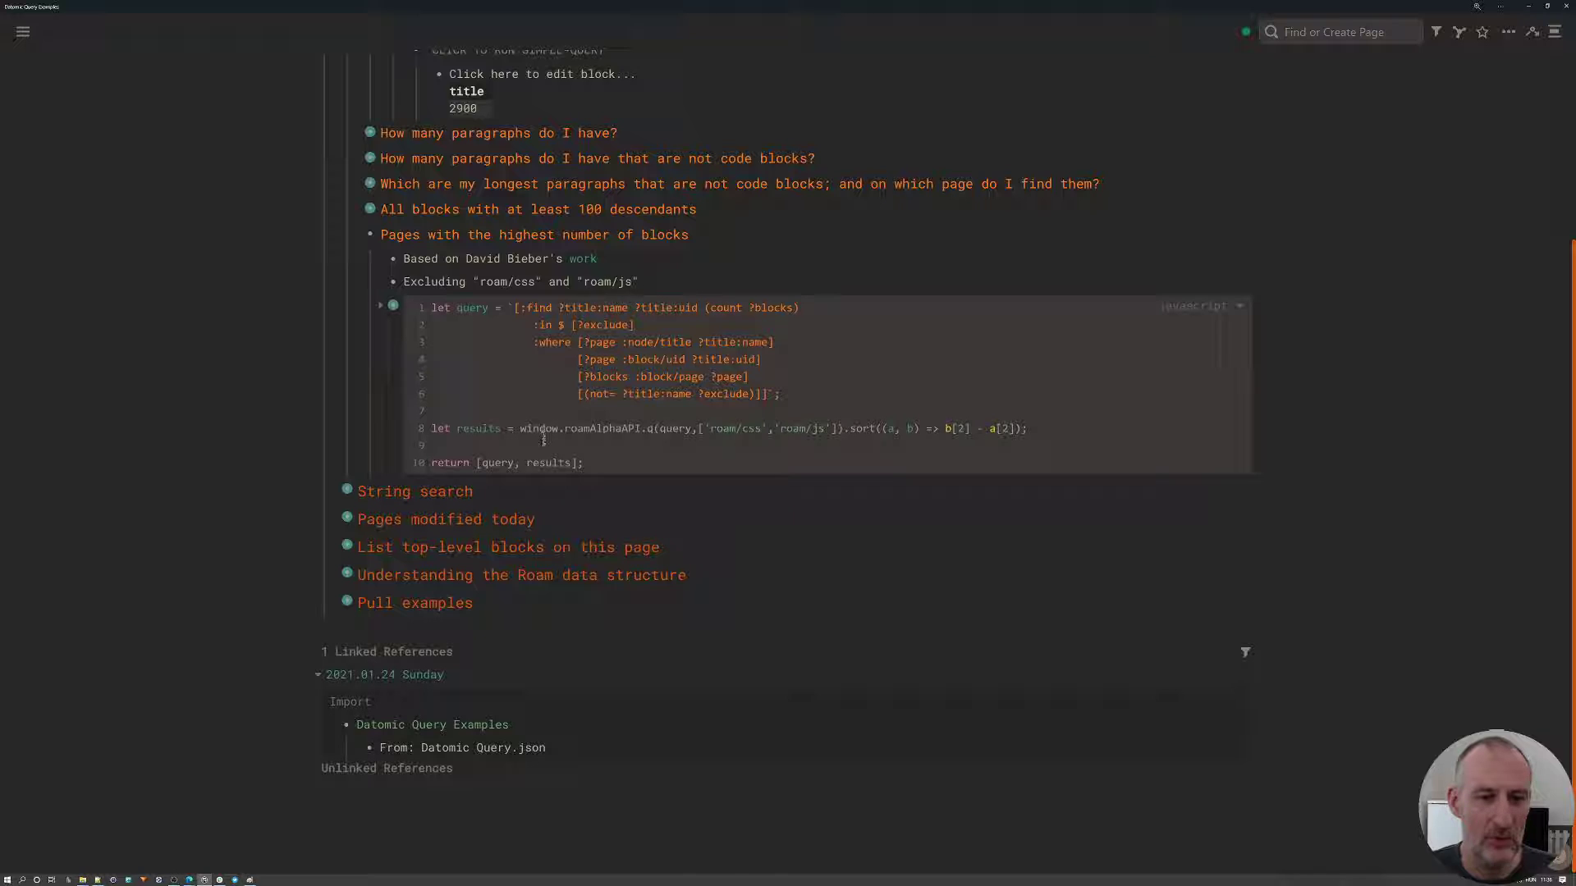
click(382, 308)
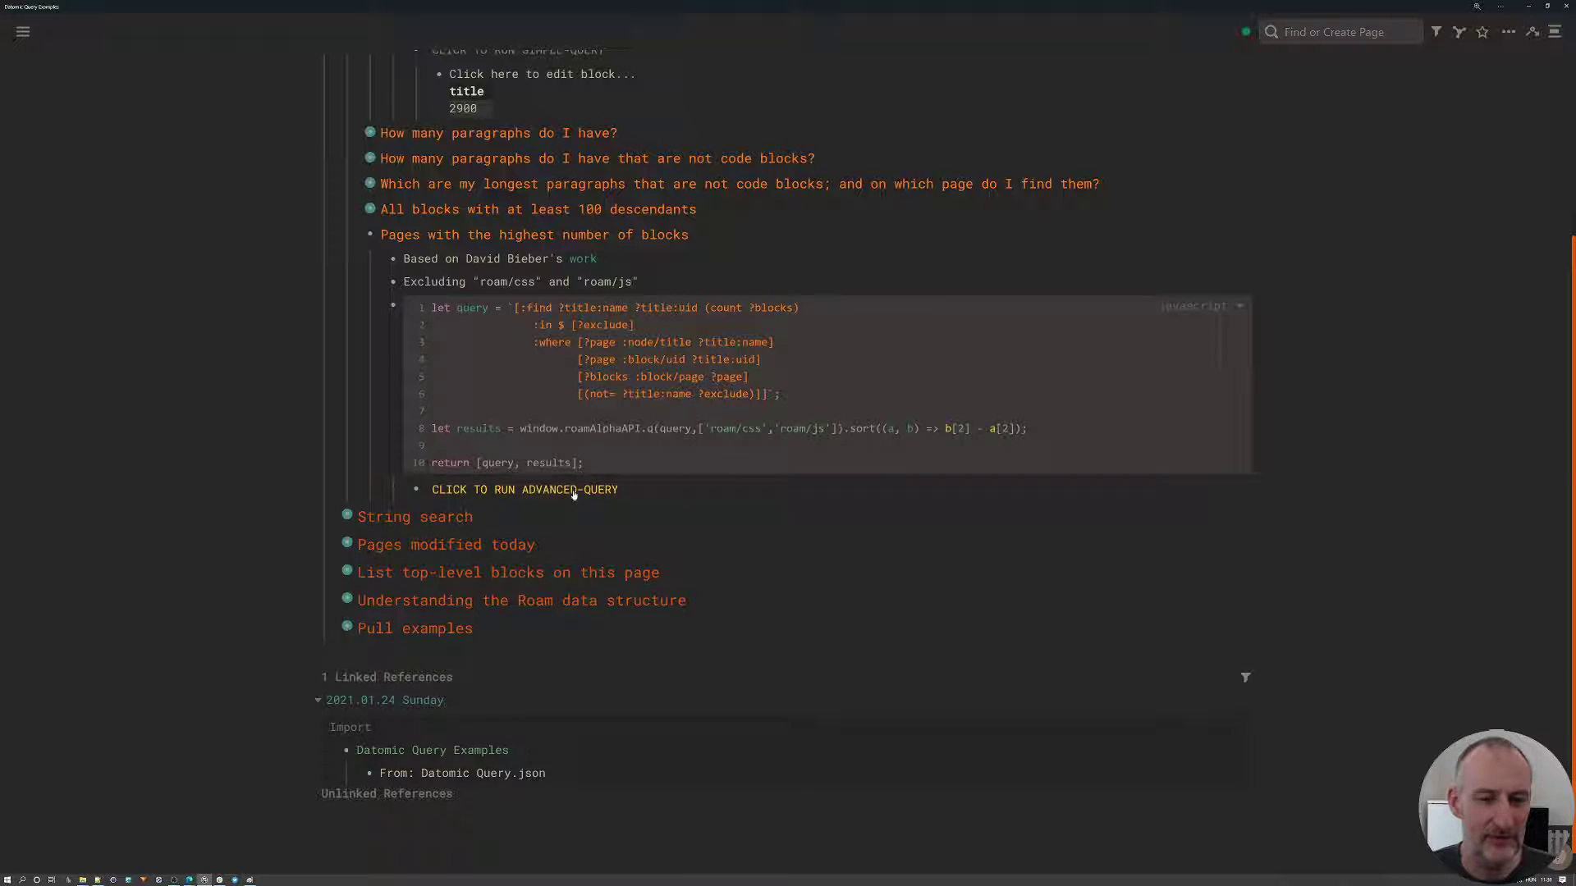
click(571, 490)
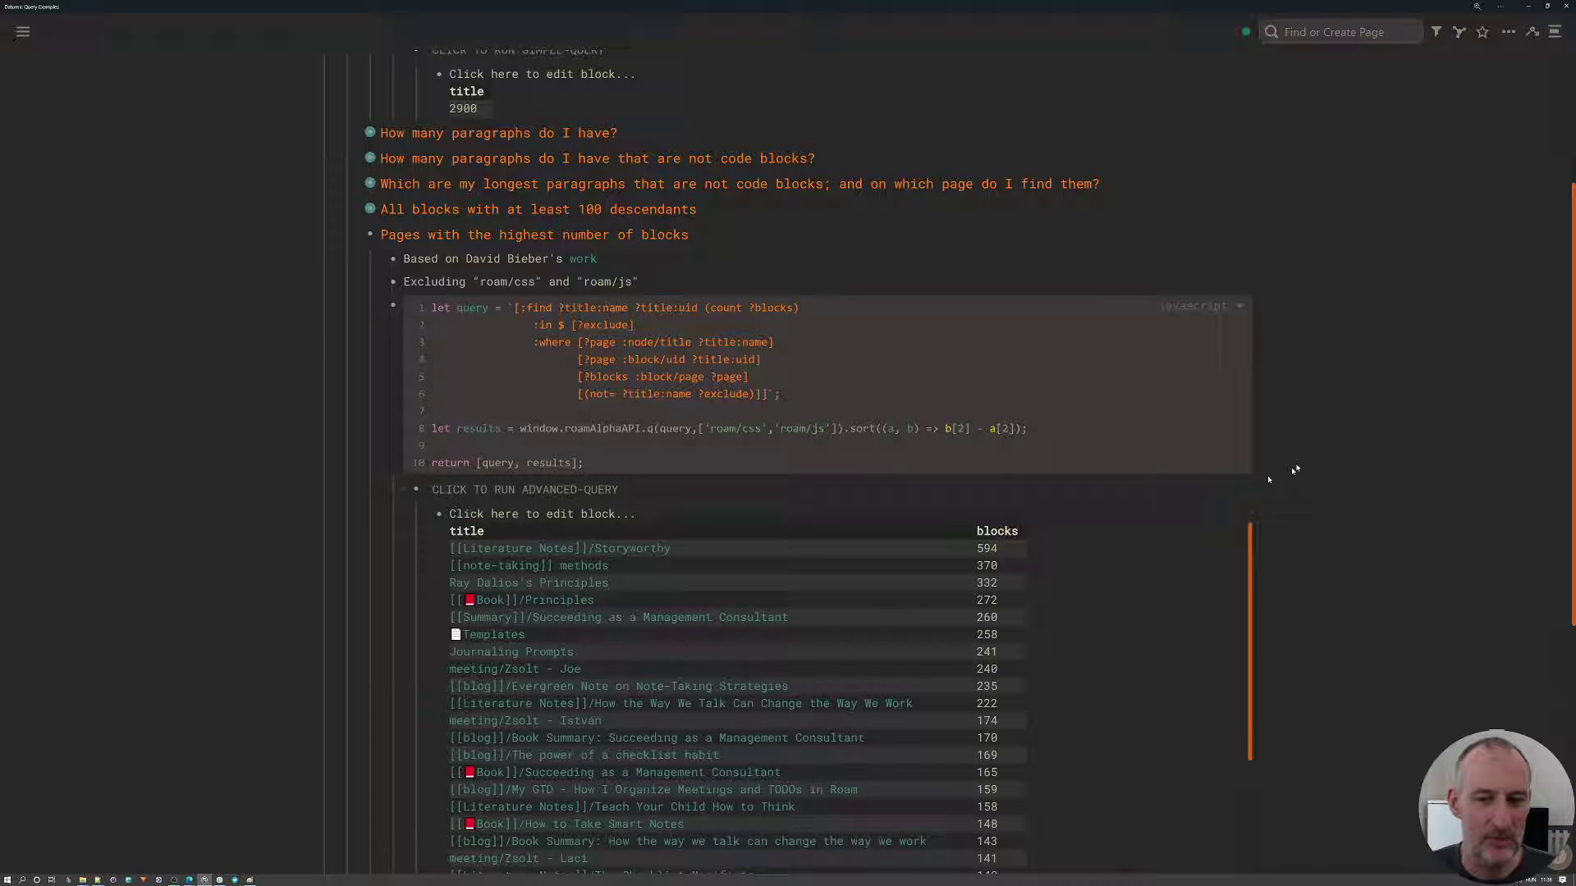
scroll(1297, 468, down, 2)
scroll(1293, 464, down, 2)
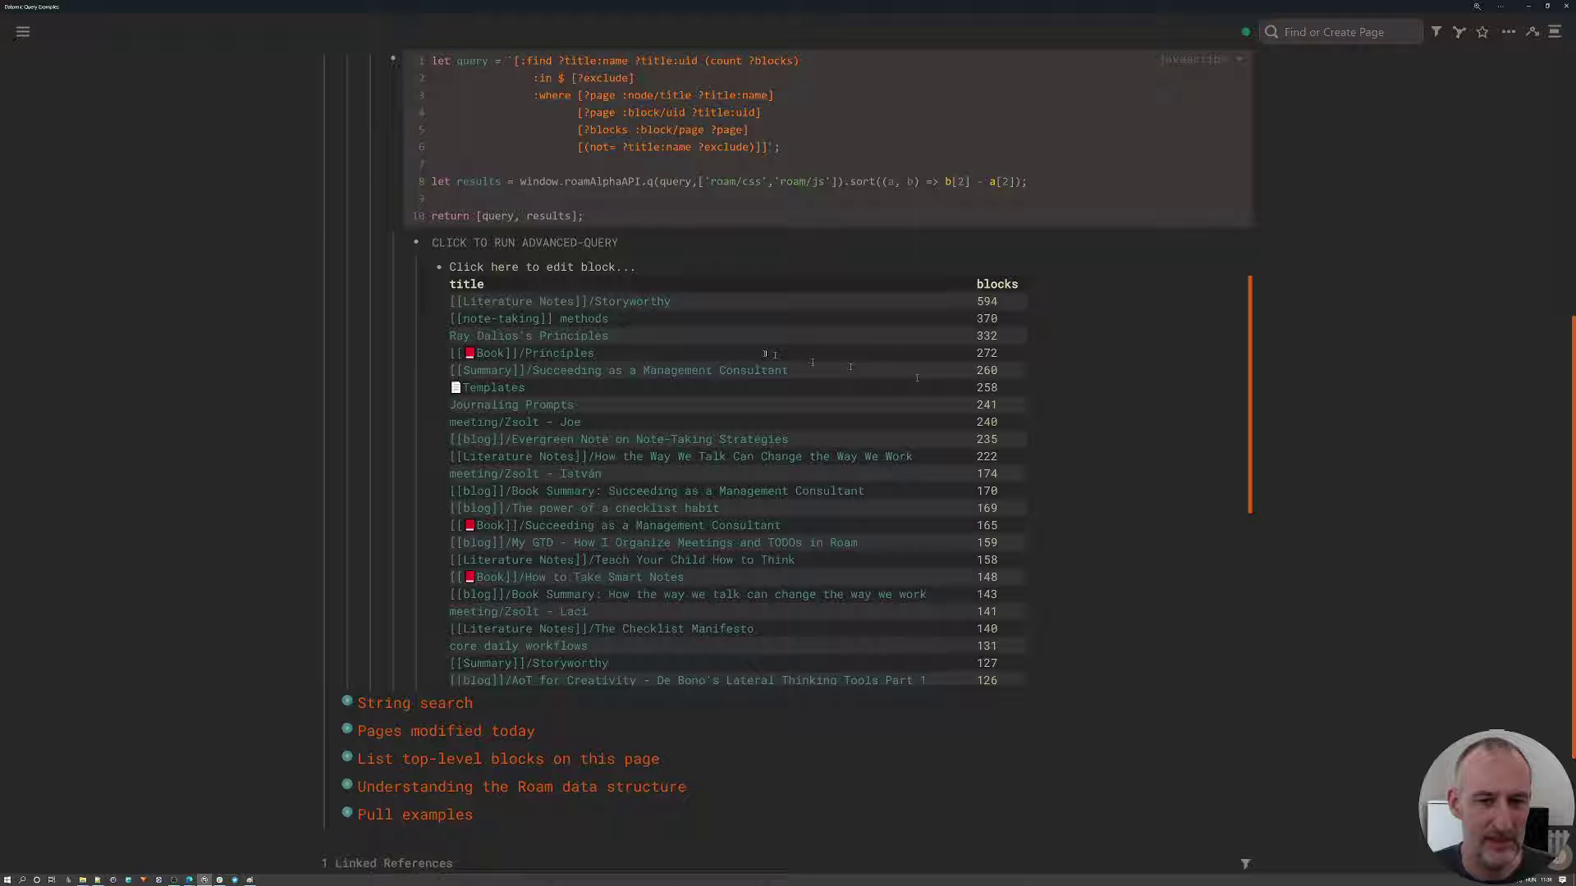
scroll(898, 460, up, 2)
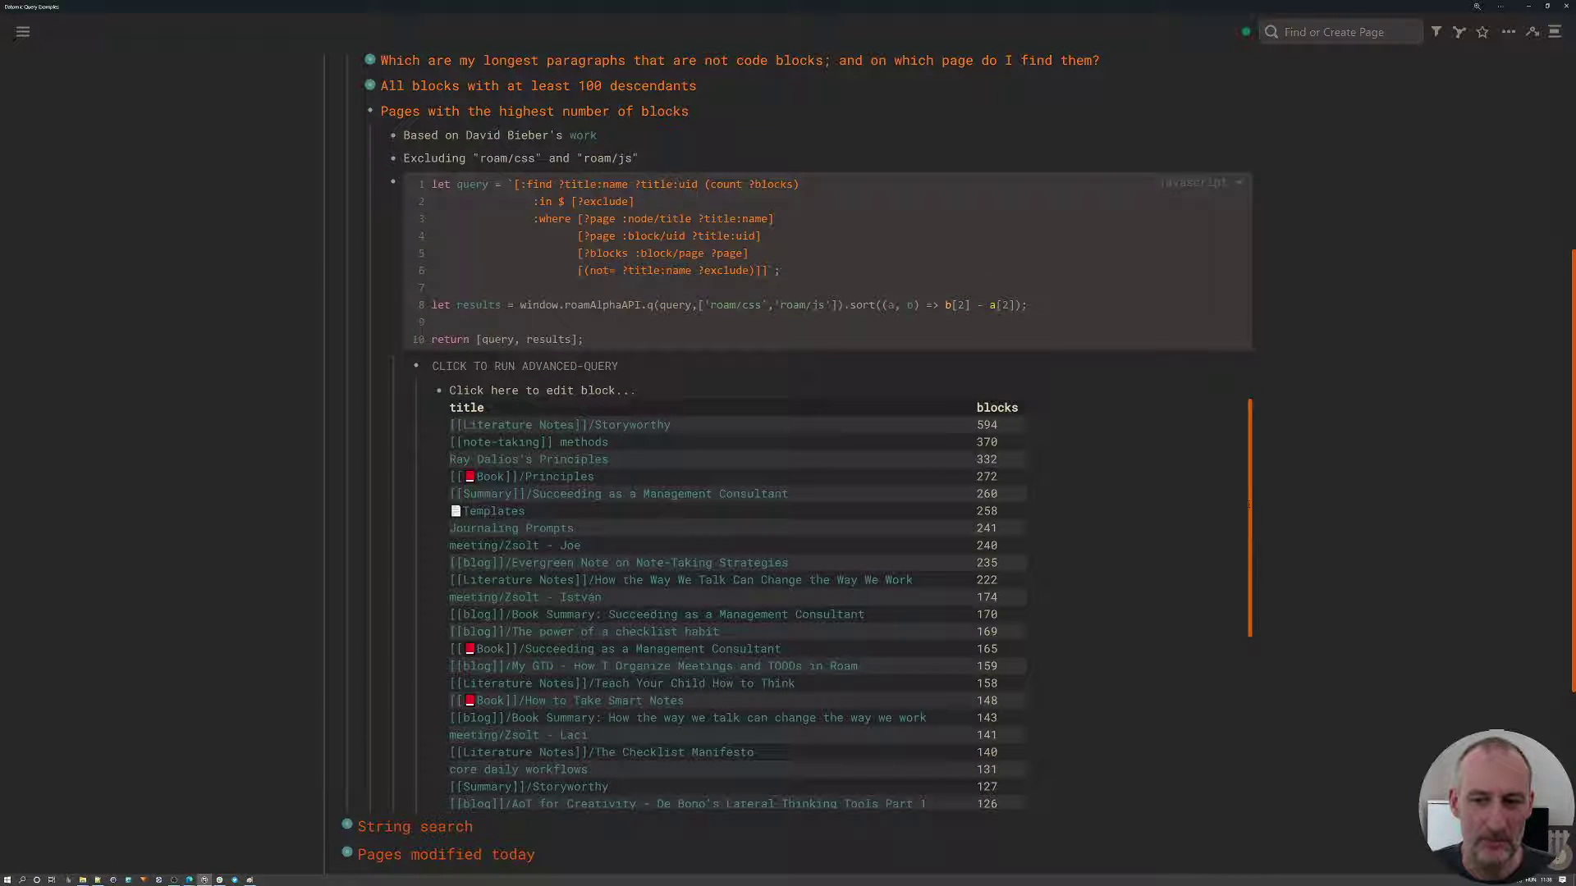
drag(1249, 504, 1235, 548)
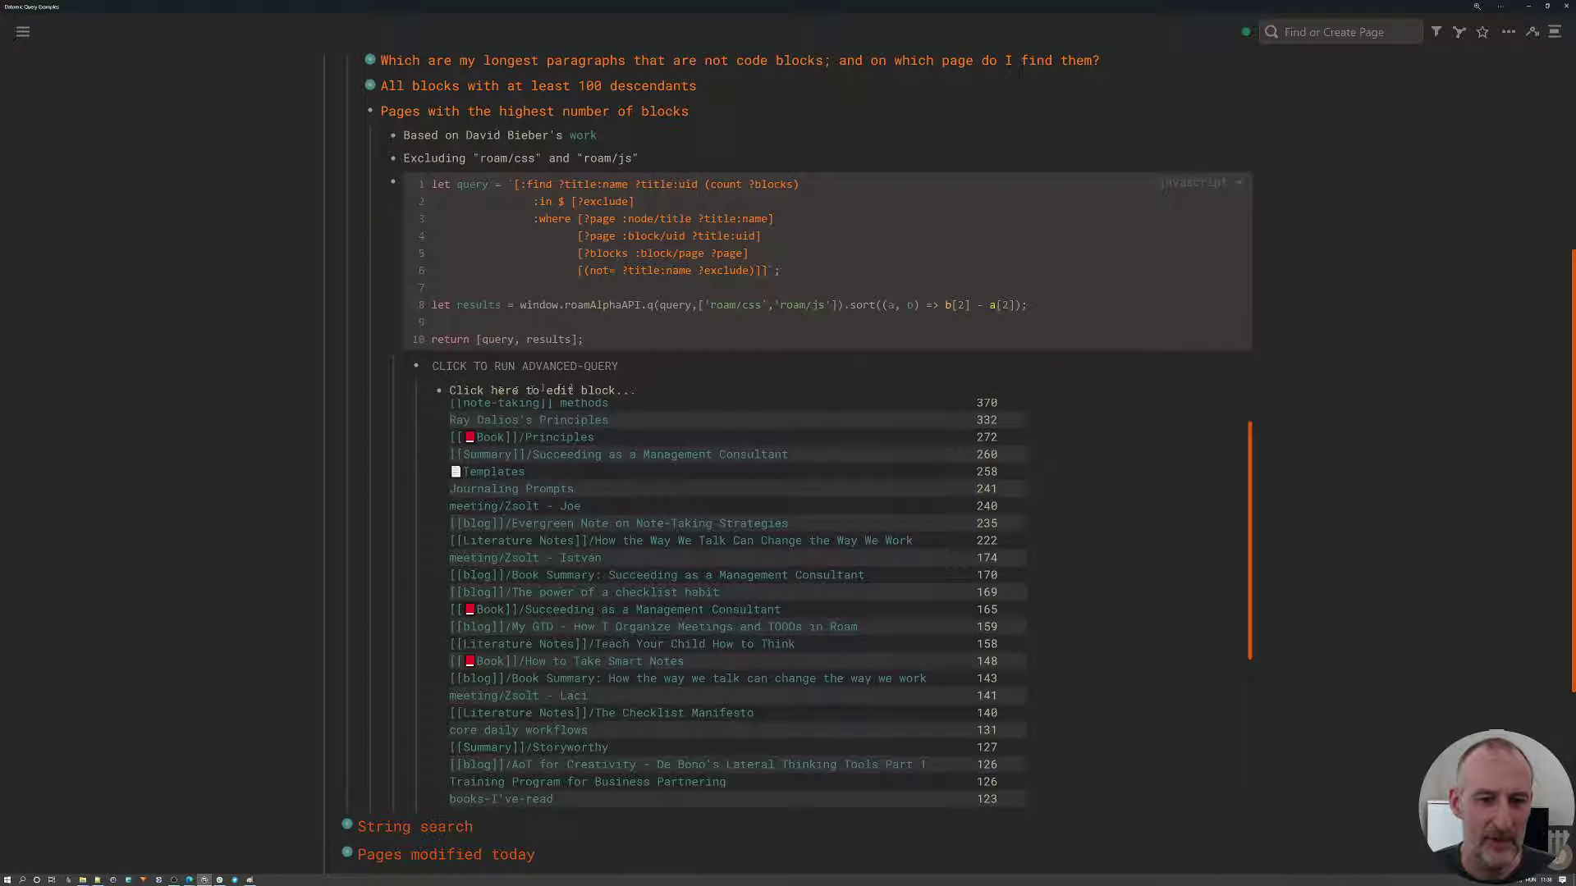
Delete 'scroller' from the results block's markup so the full table shows down to 93 blocks
click(464, 391)
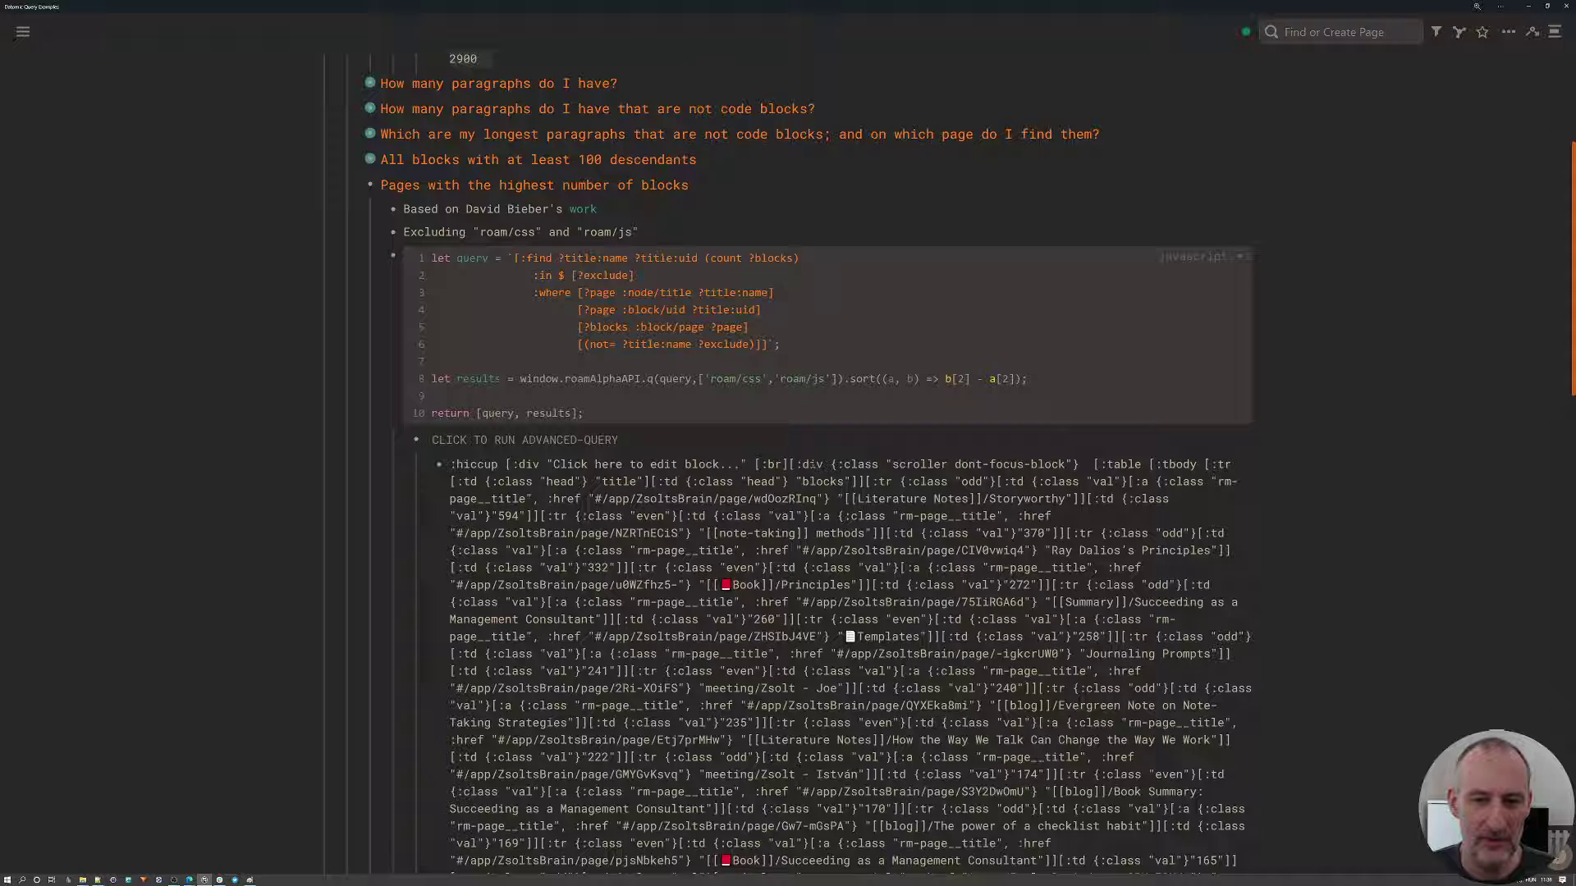
double_click(907, 465)
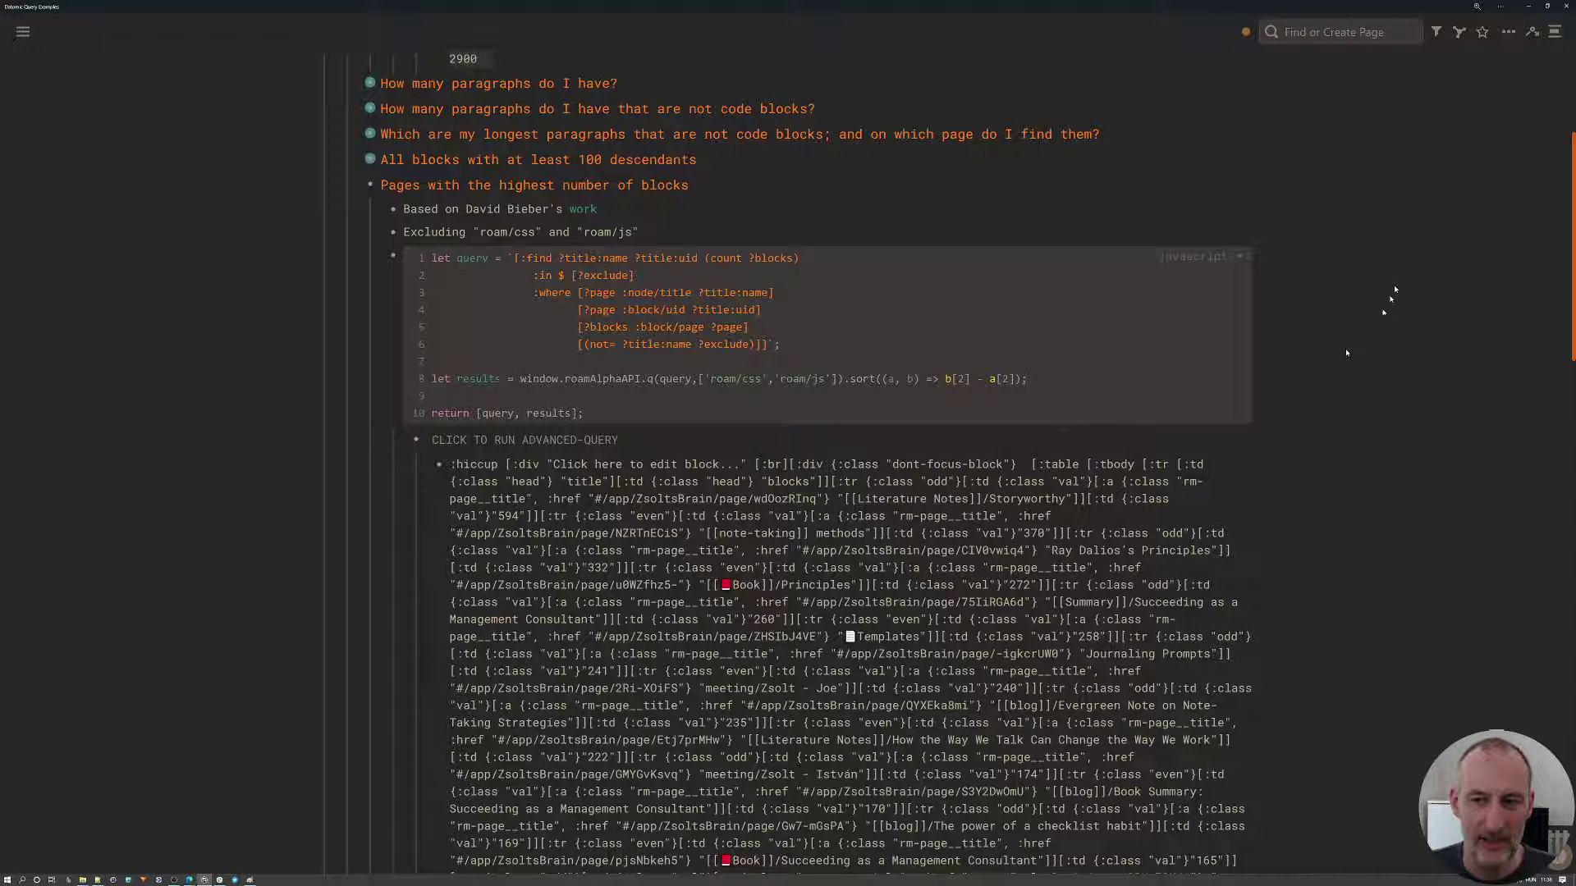
click(1426, 283)
scroll(1224, 362, down, 5)
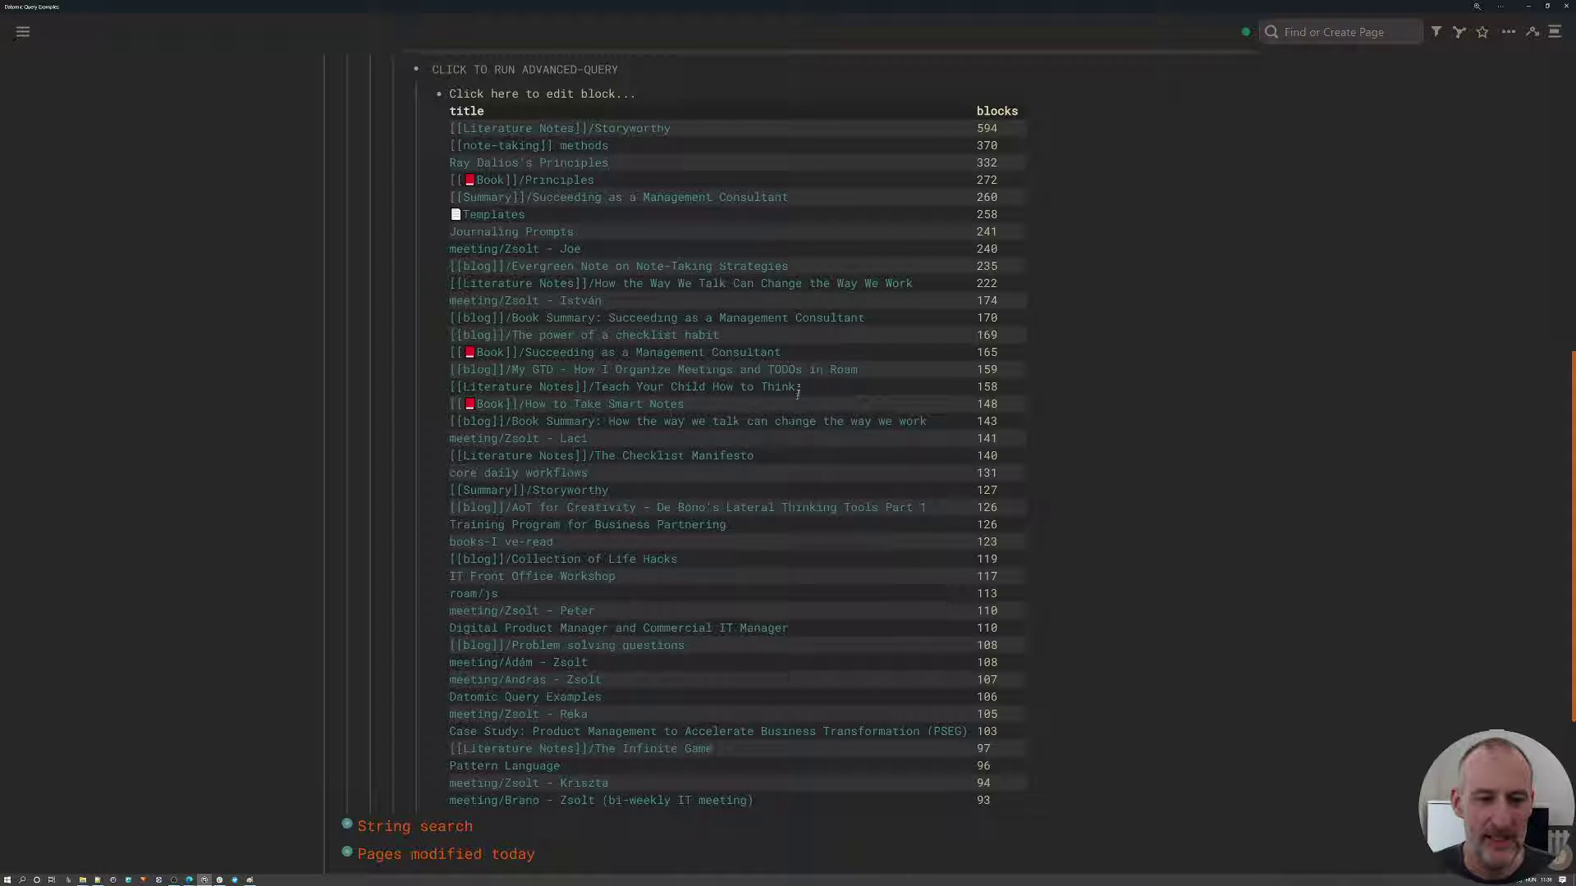
Collapse the block-count example and expand Pull examples to the roam/ namespace children query
scroll(738, 460, up, 2)
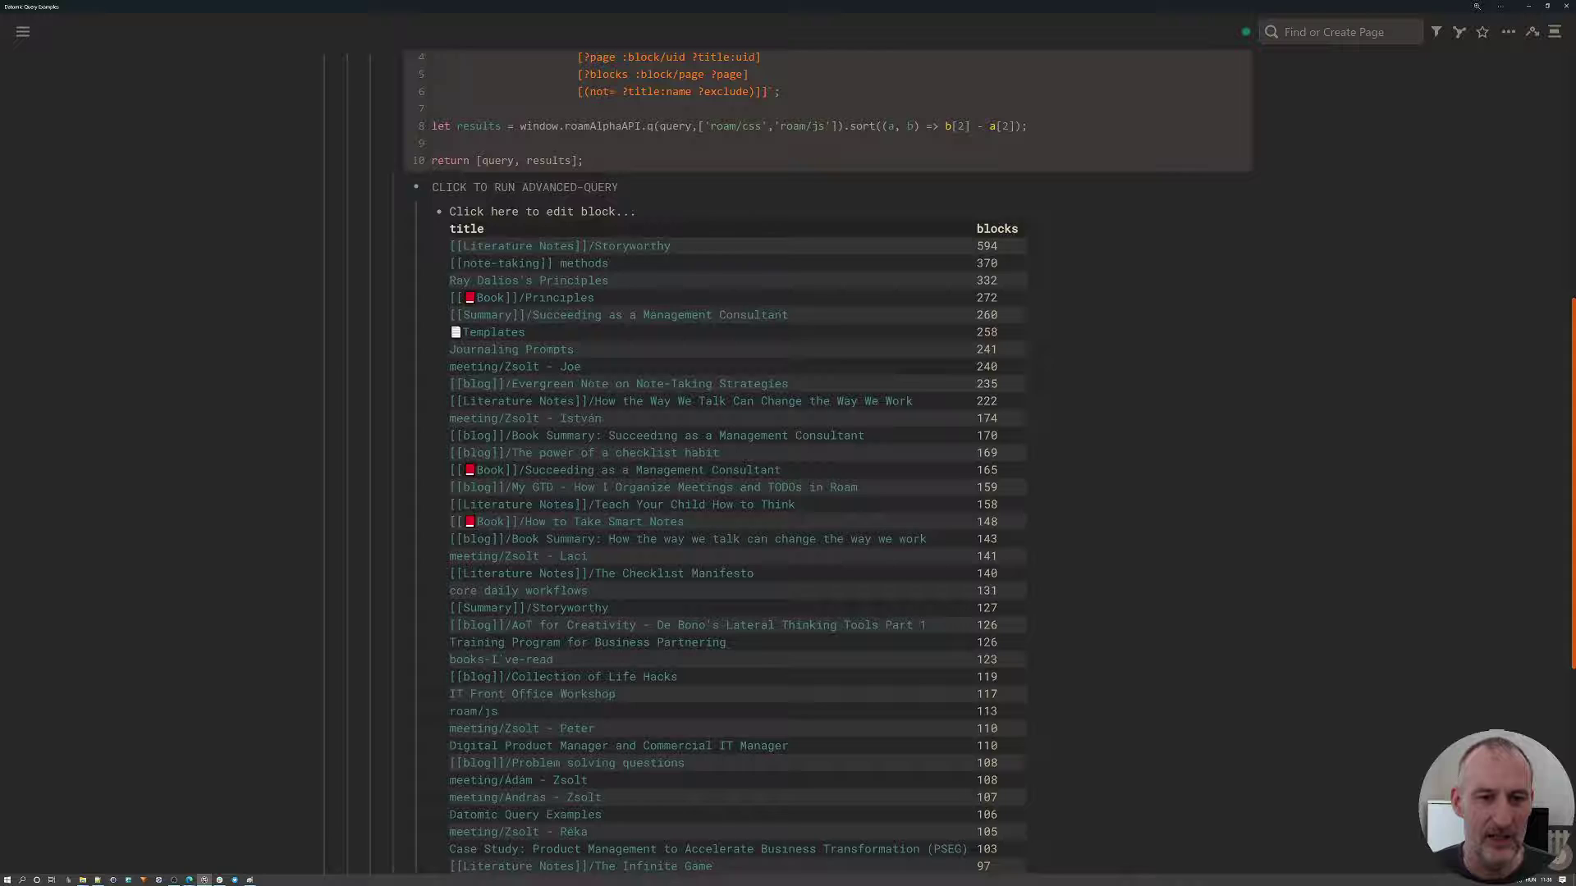
scroll(733, 468, up, 1)
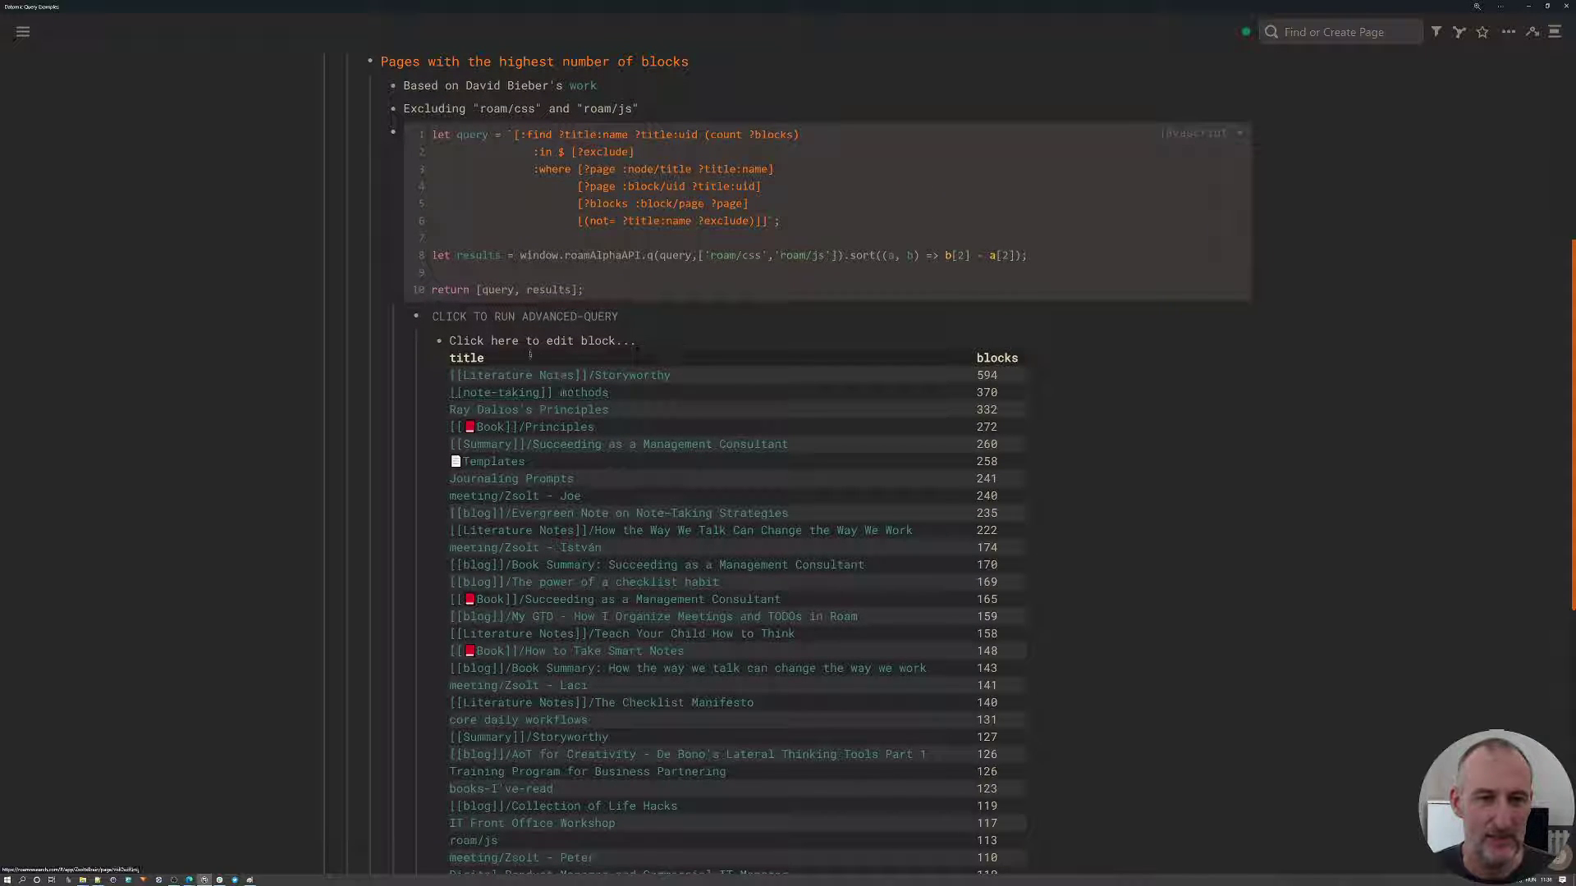
click(358, 64)
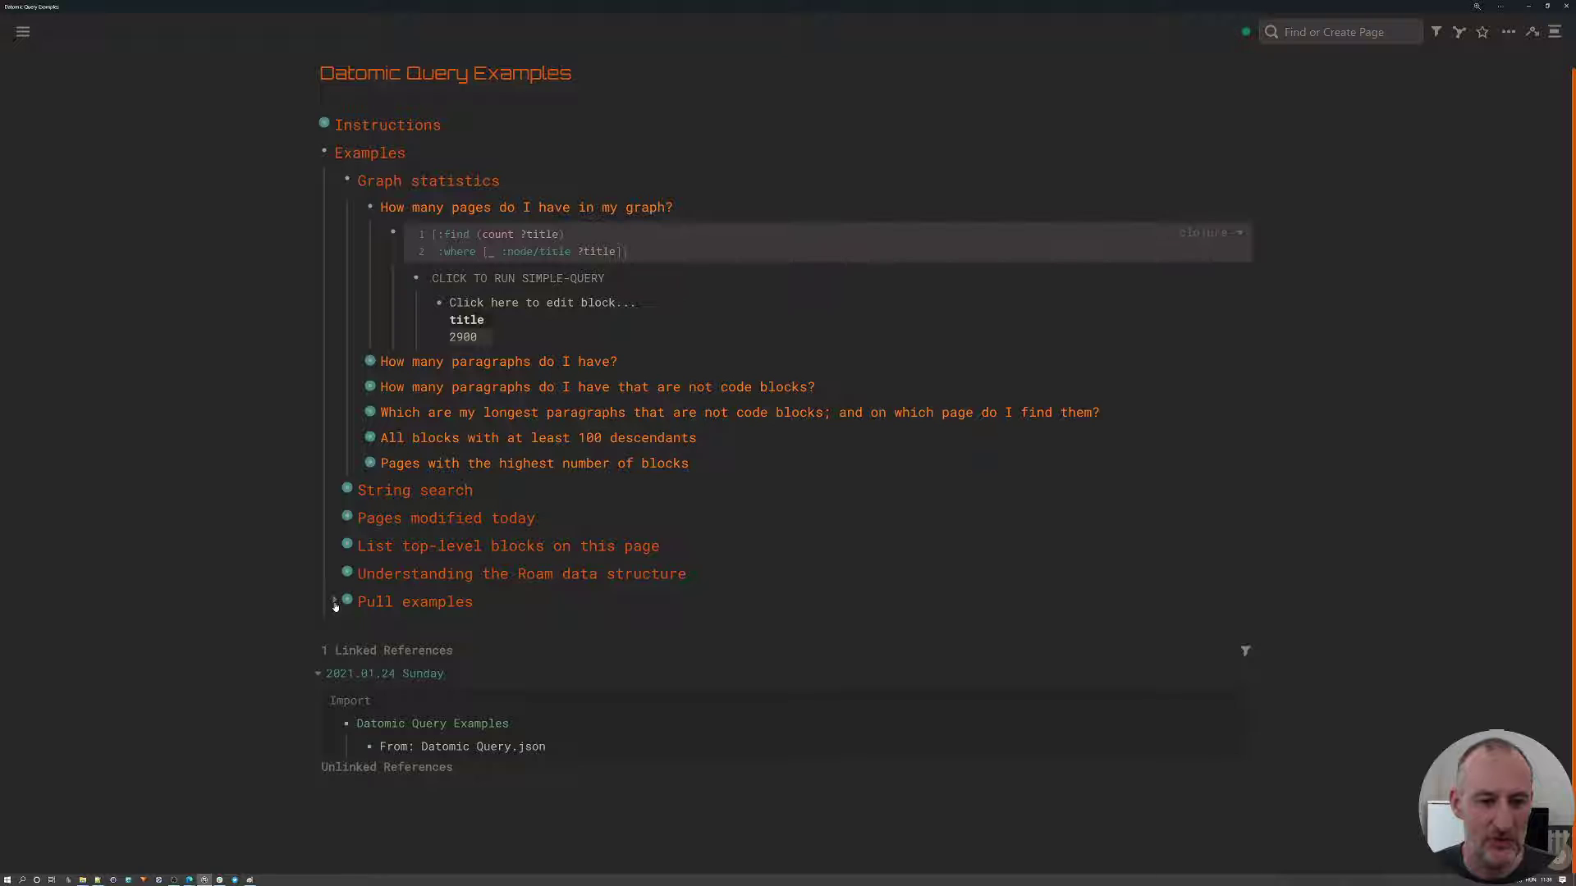
click(335, 603)
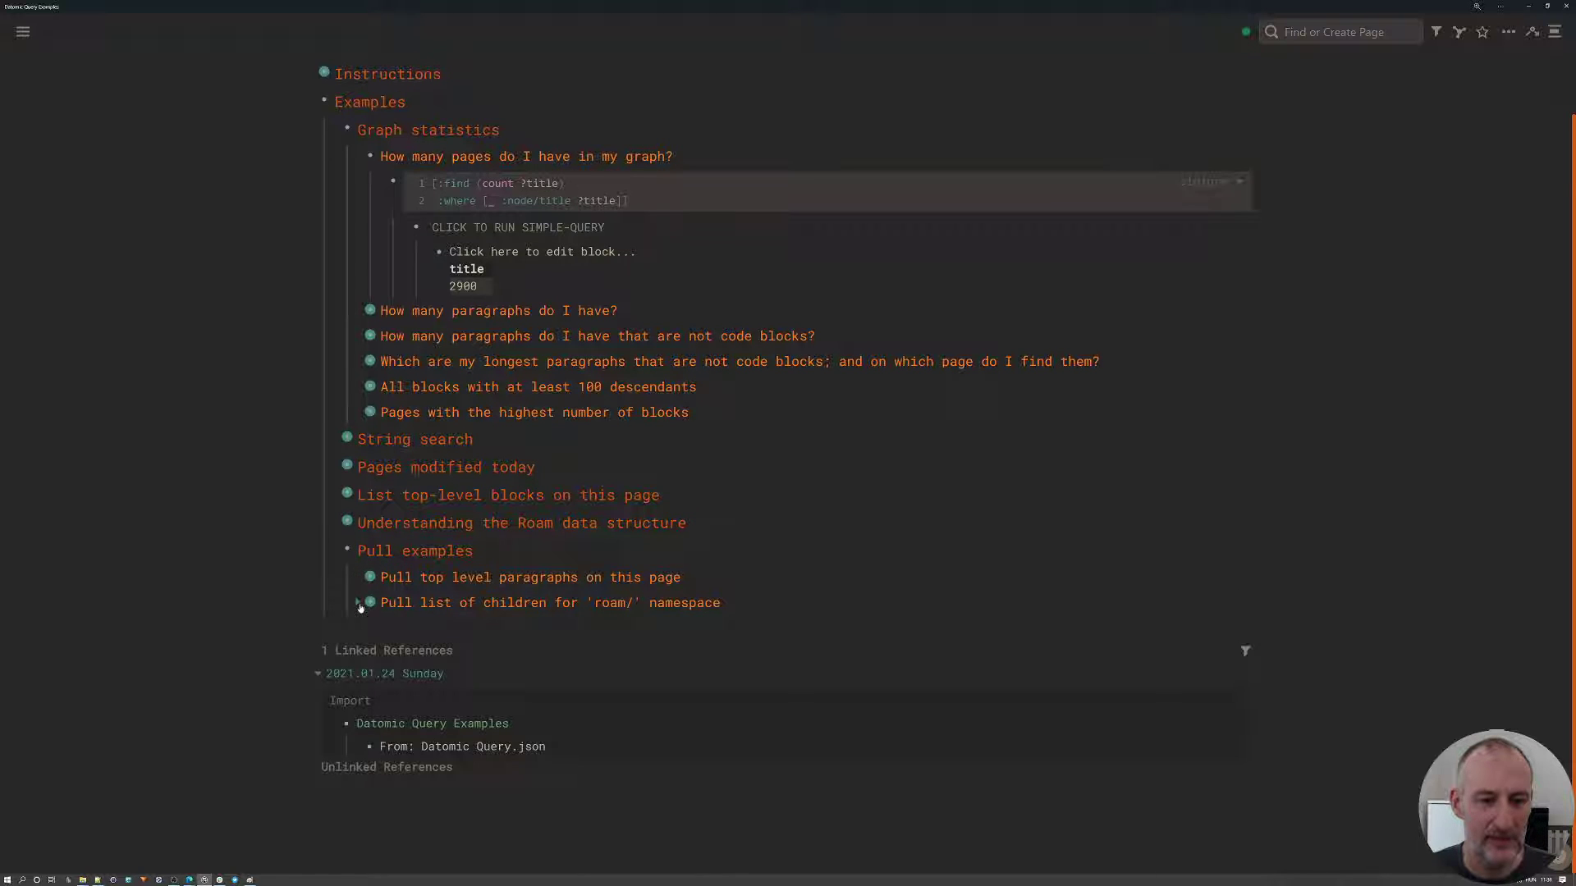
click(358, 604)
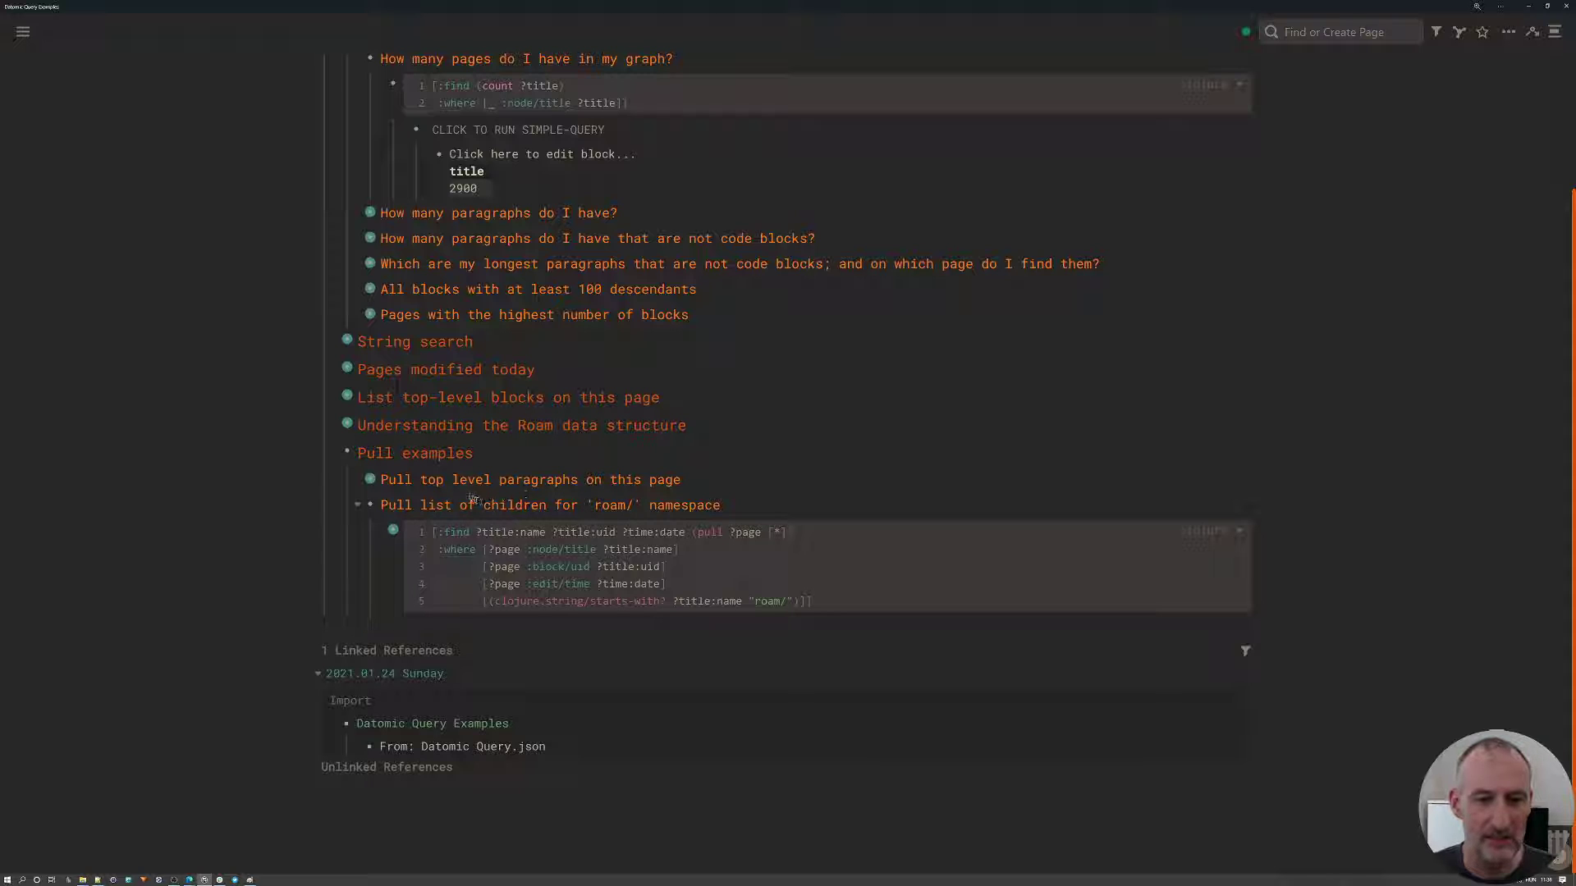
Run the roam/ namespace pull query and browse its title, time and pull table starting at roam/css
click(381, 534)
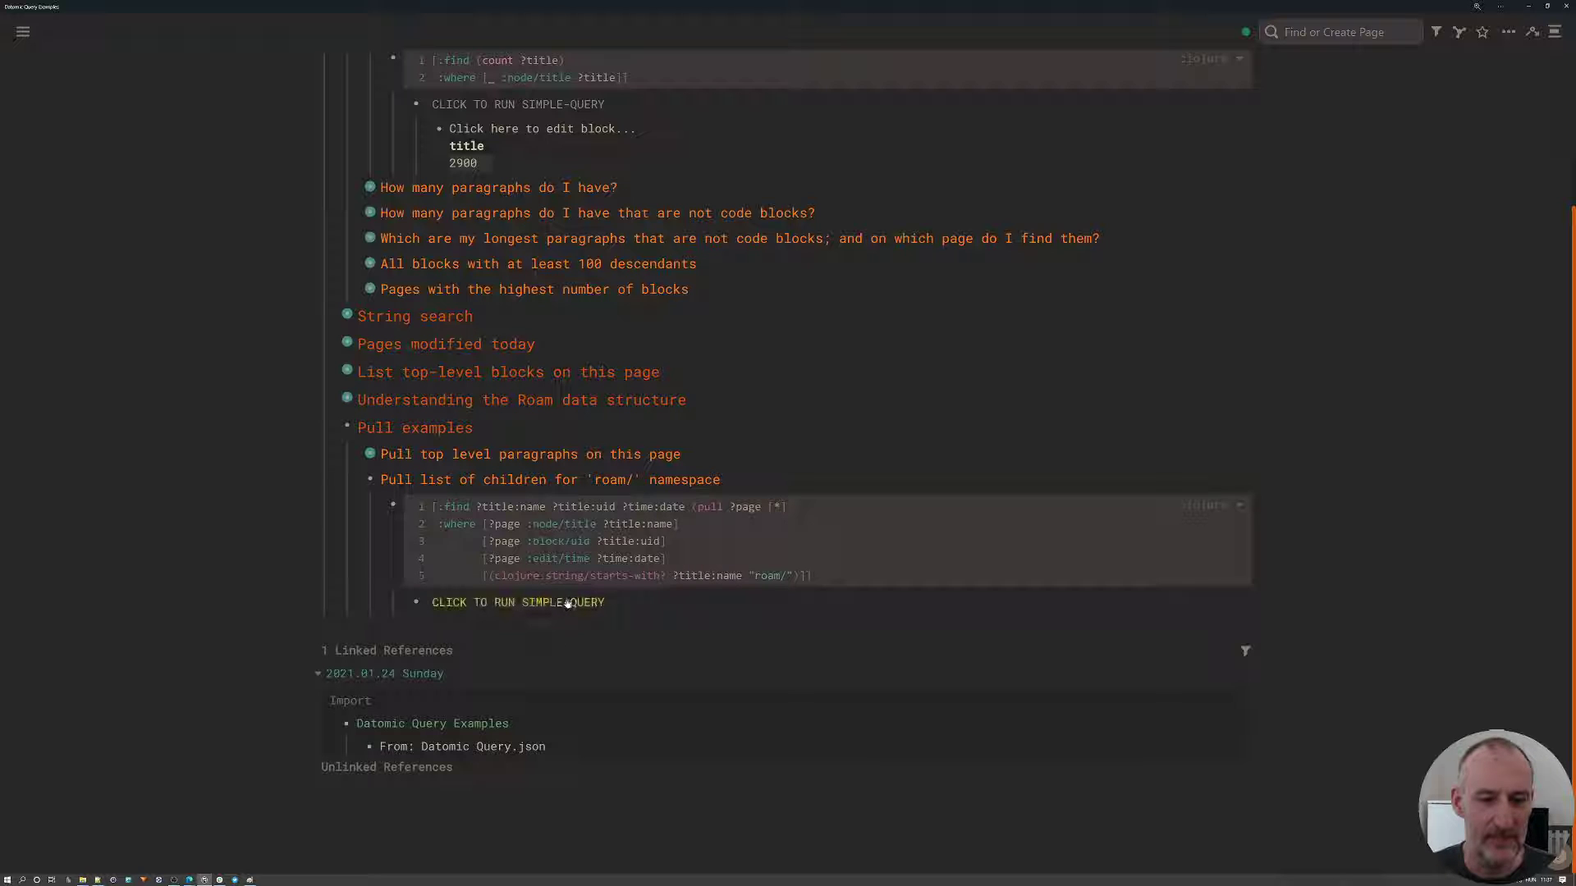
key(Escape)
click(517, 604)
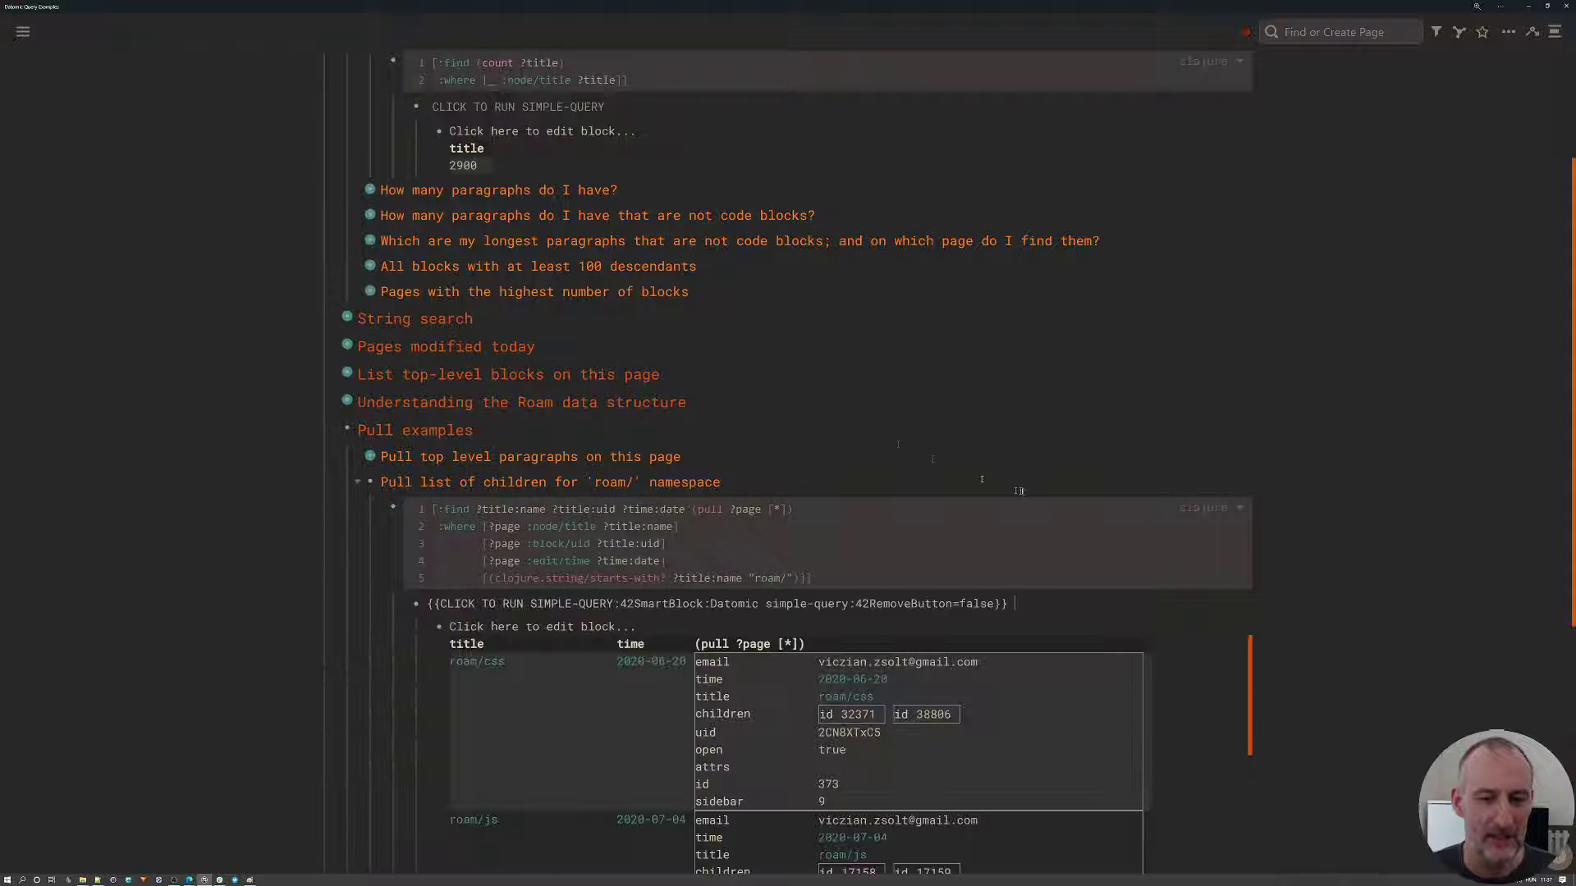
scroll(1340, 499, down, 2)
scroll(1340, 499, down, 3)
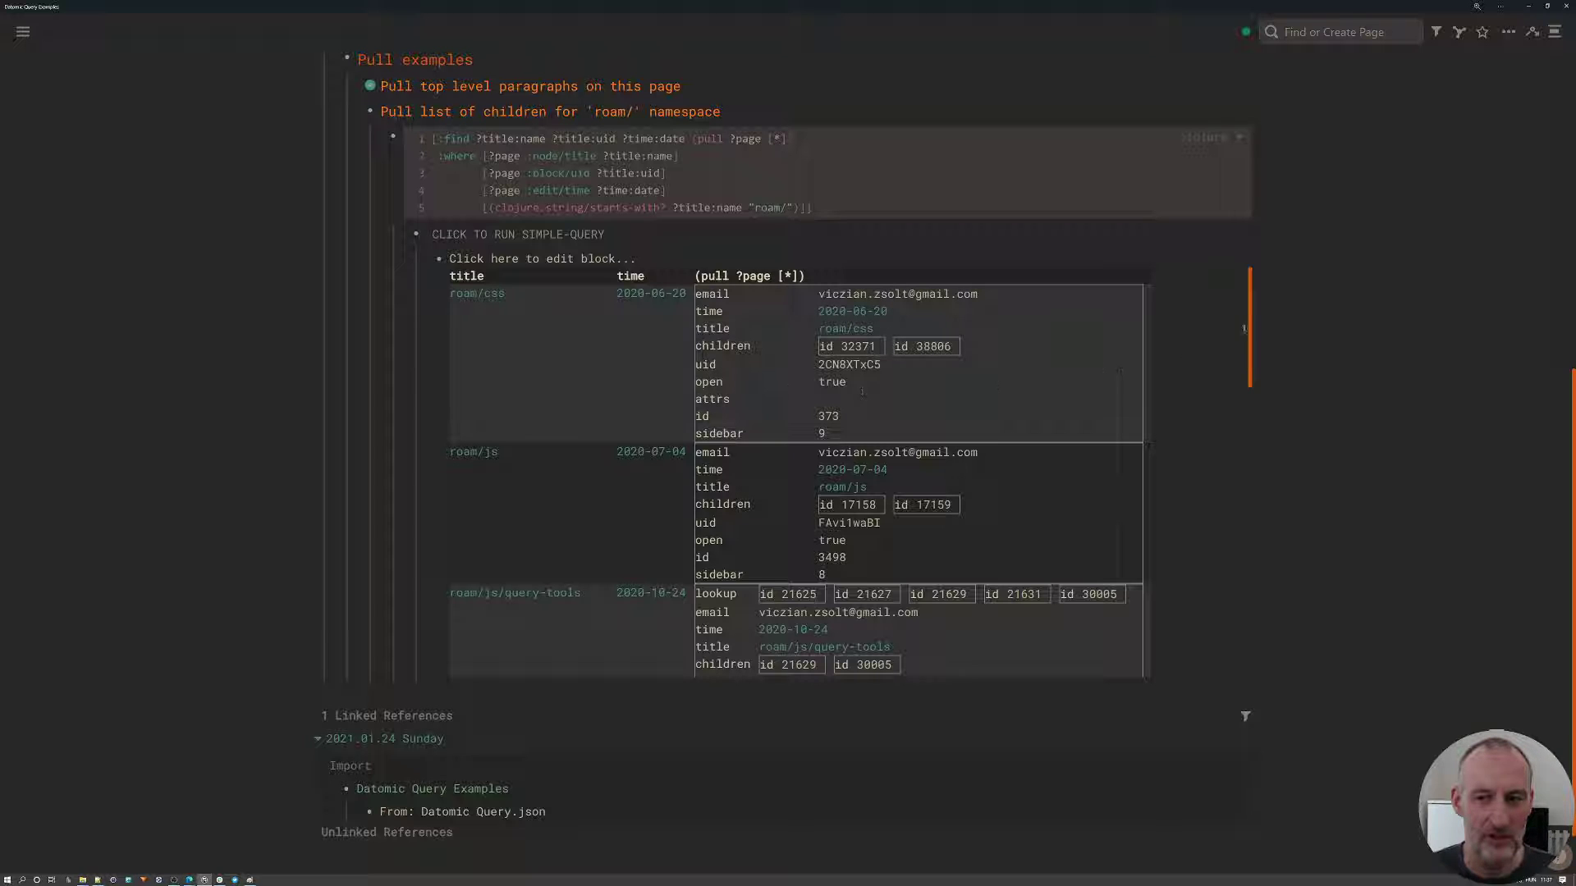
drag(1251, 352, 1244, 505)
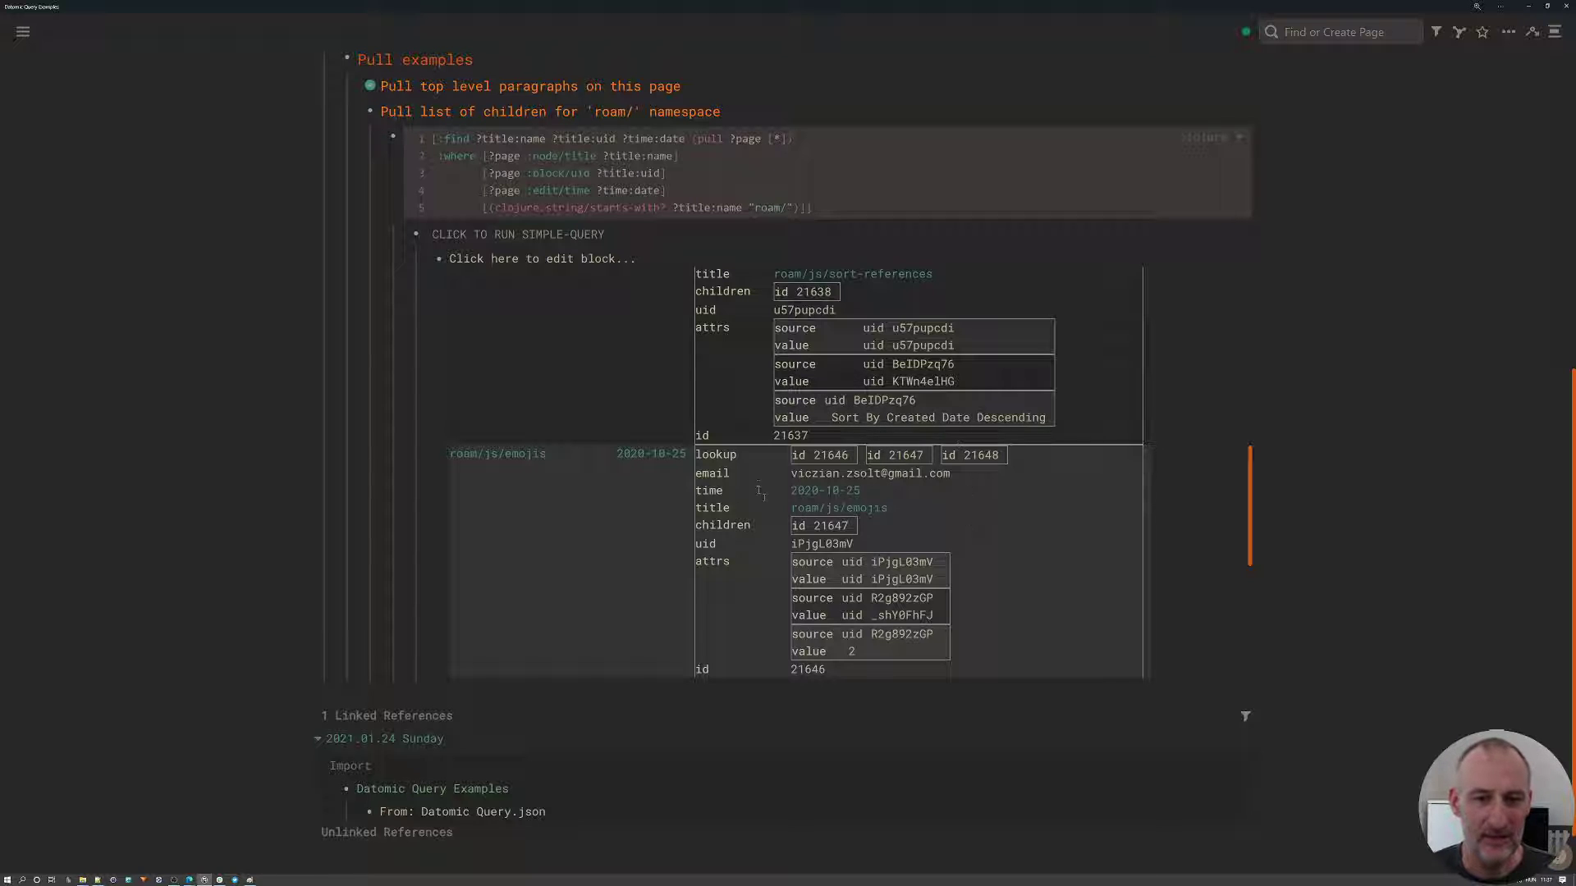
scroll(759, 492, up, 10)
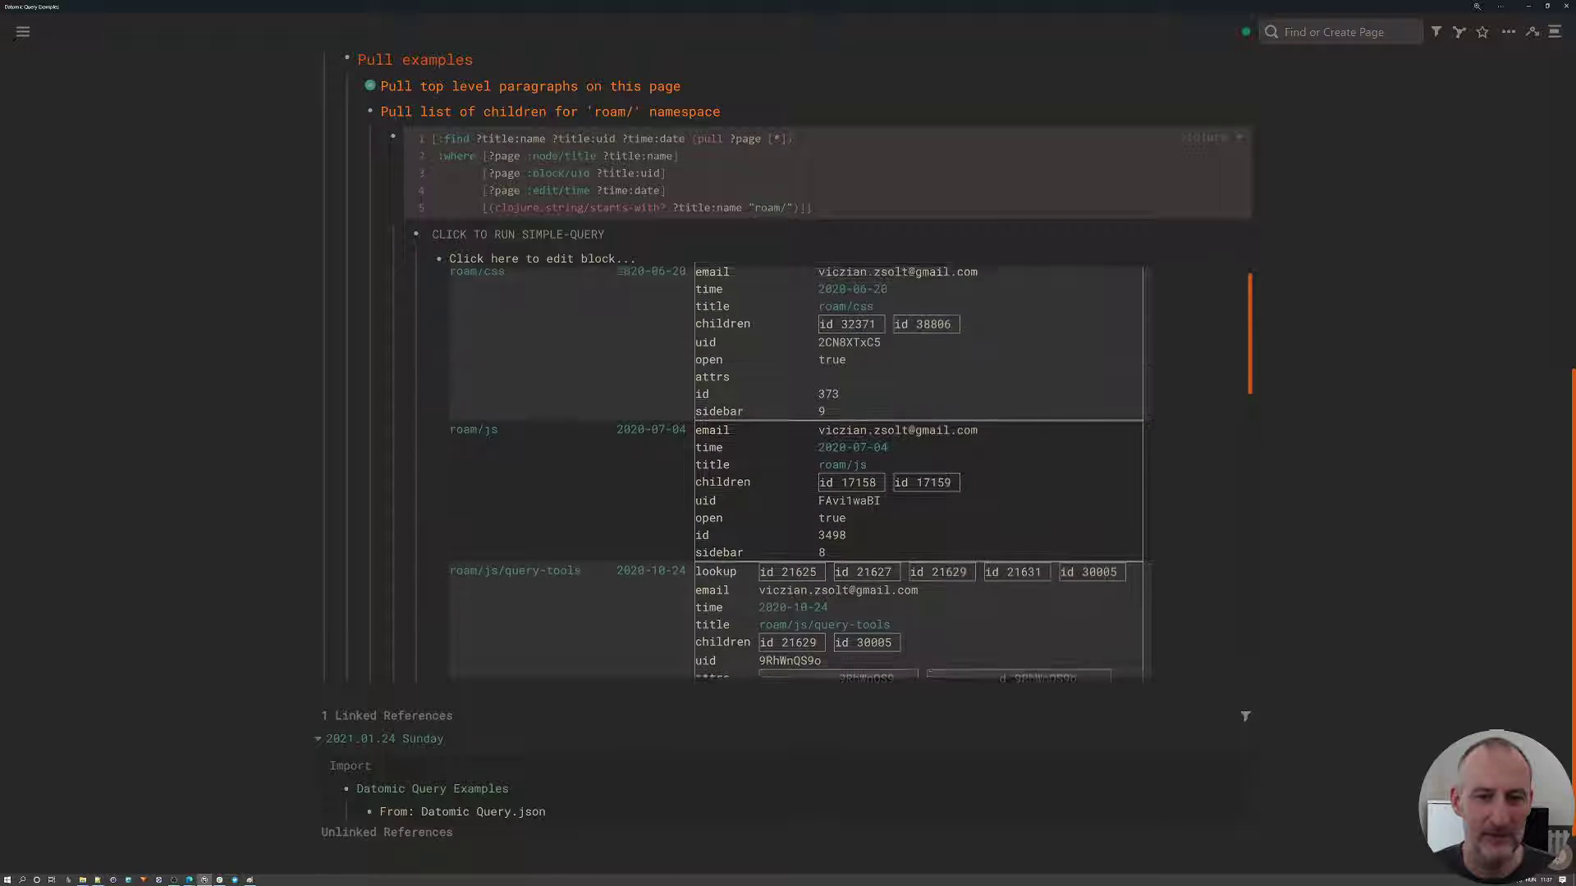
scroll(690, 624, up, 6)
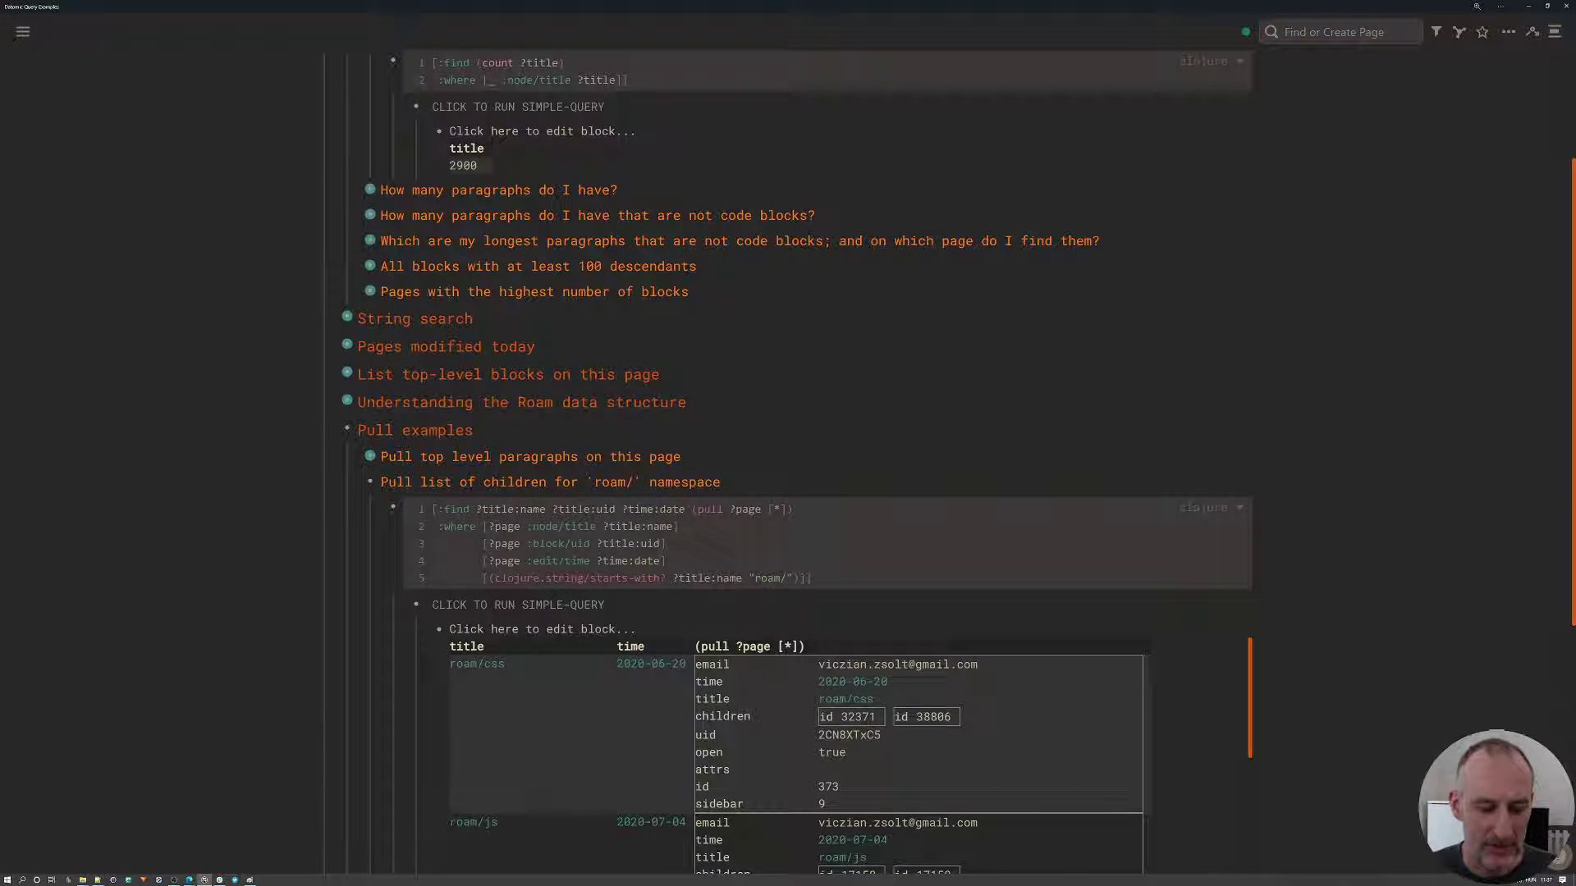
On the 2021.01.24 daily note, enter [[dat and choose 'Datomic simple-template' from the suggestions
key(alt+shift+d)
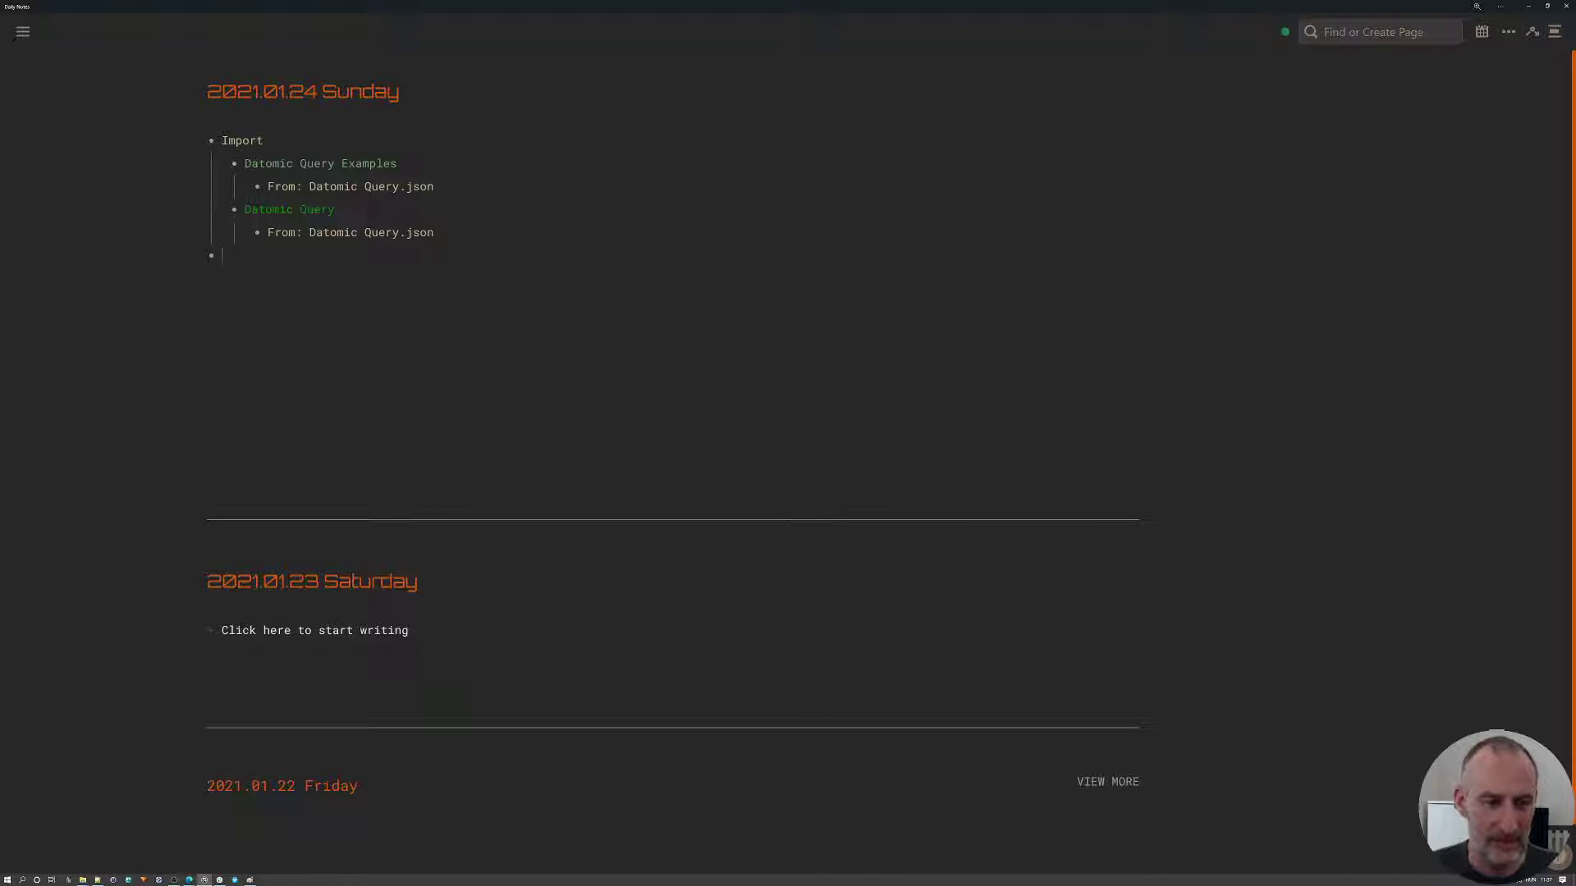
text([[)
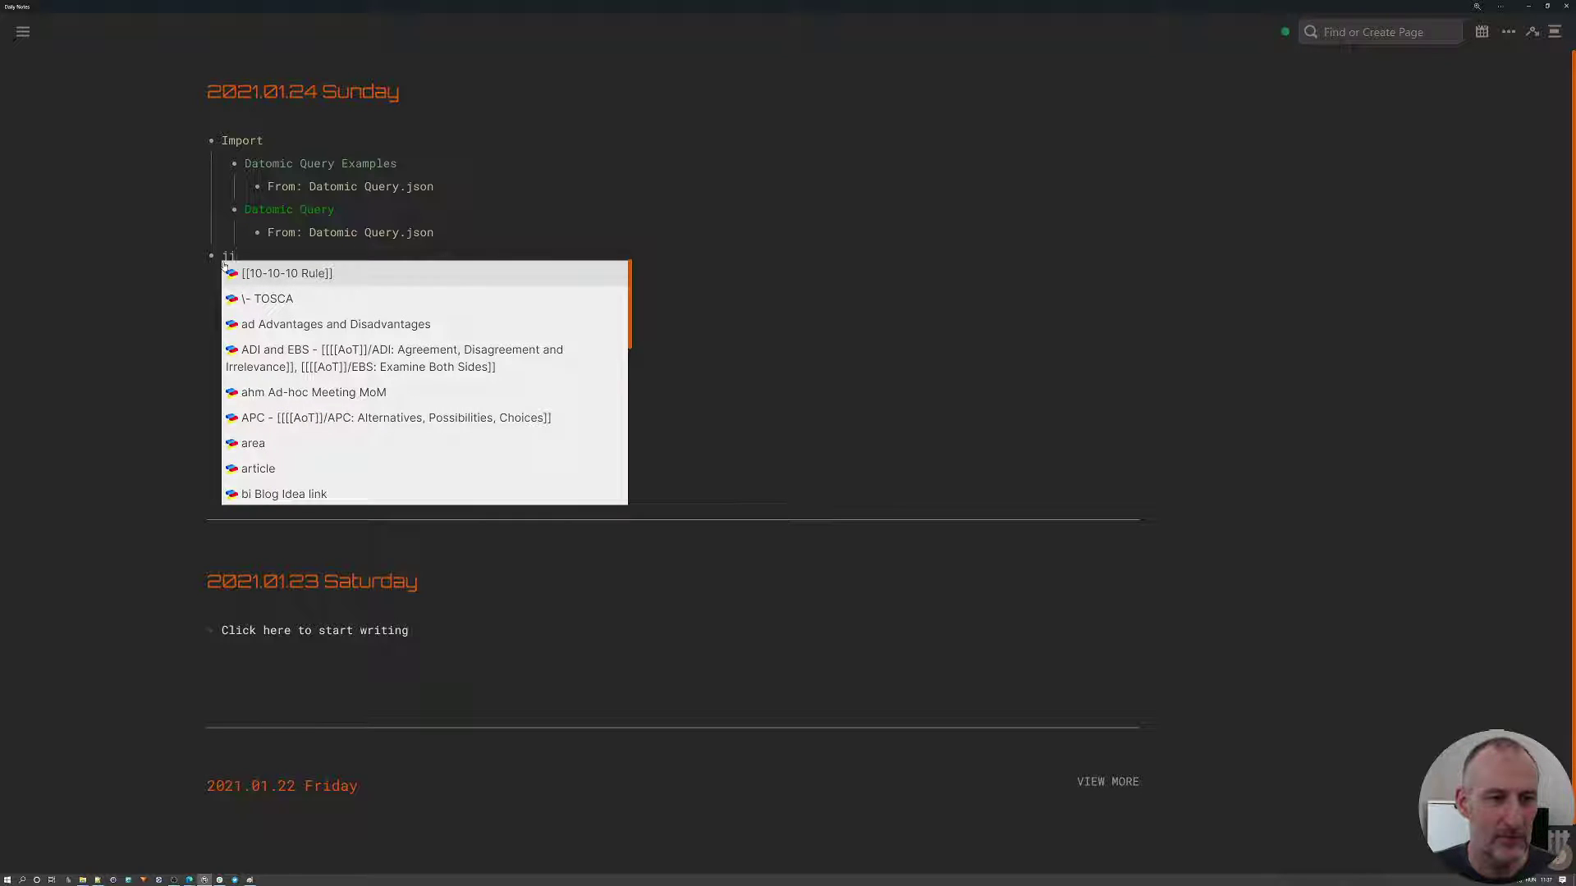
text(dat)
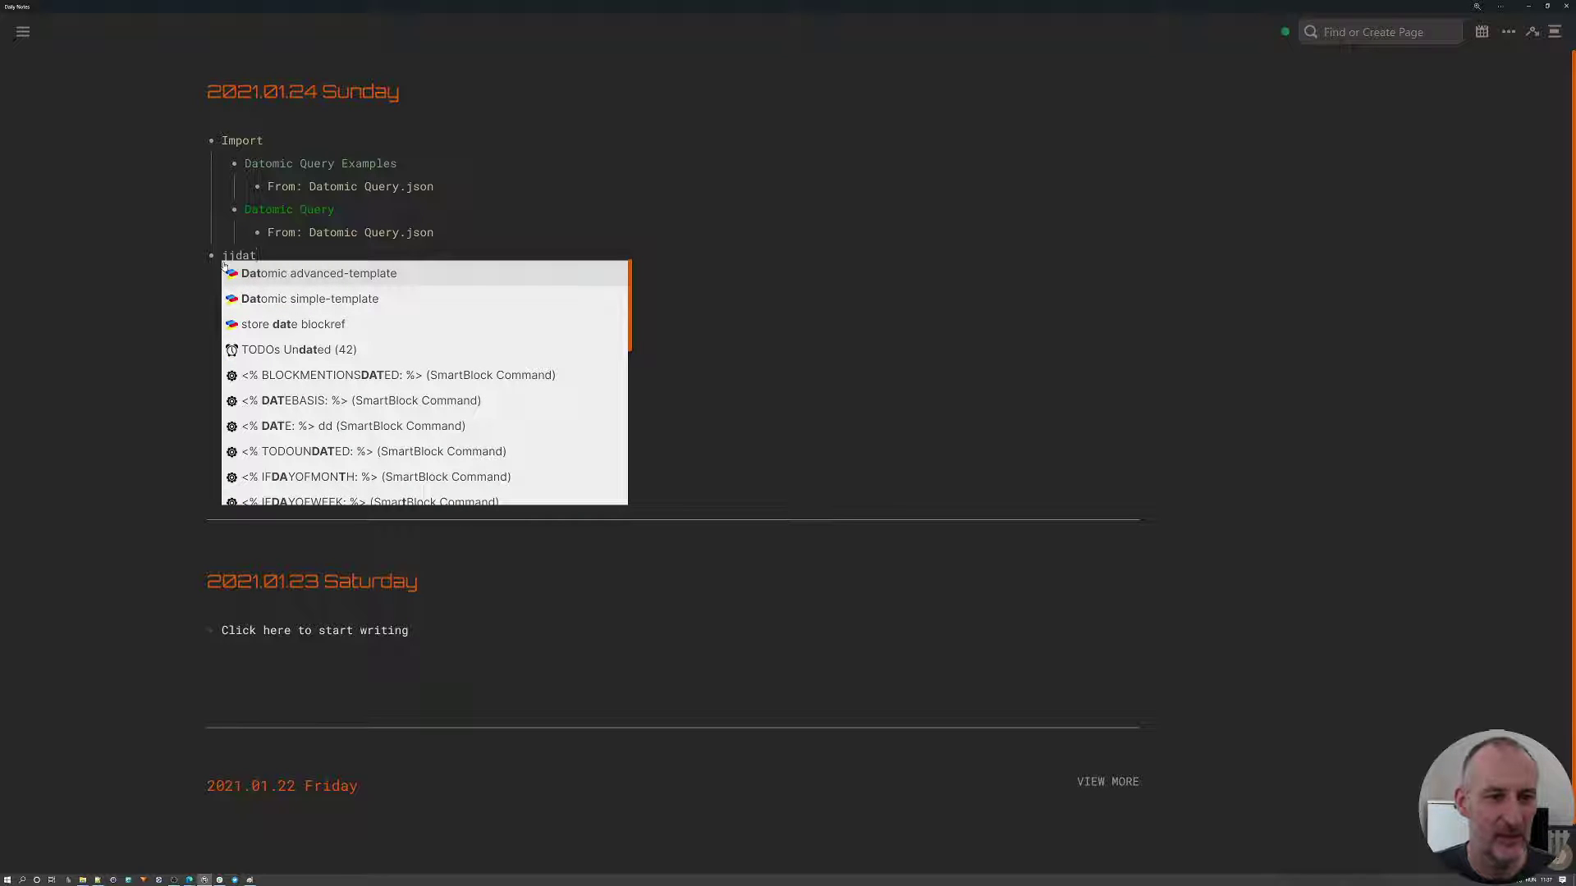
key(Down)
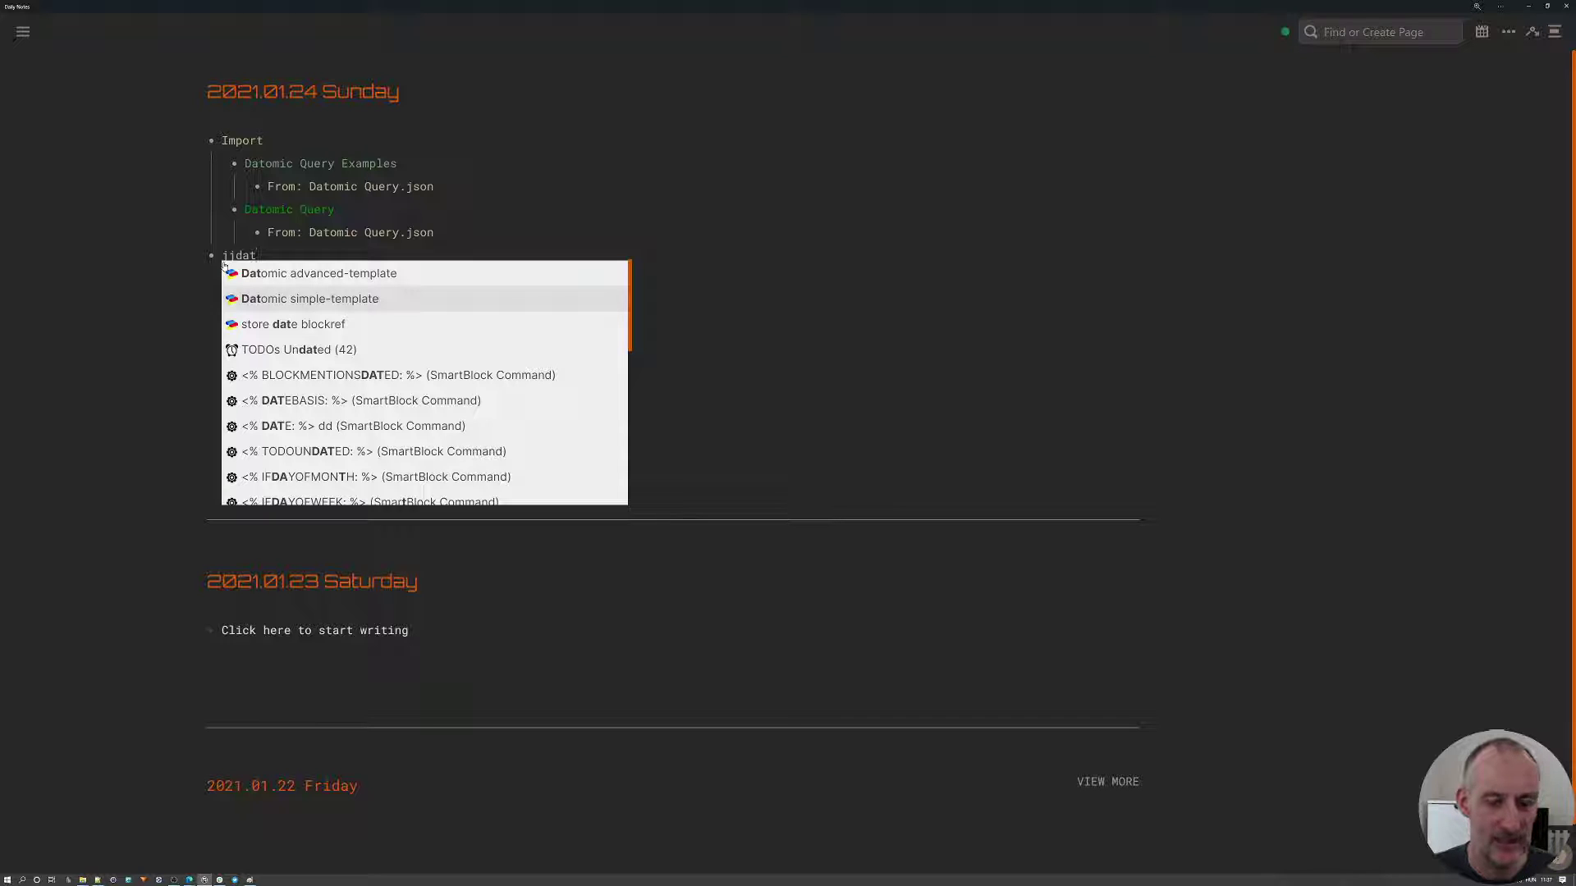
key(Return)
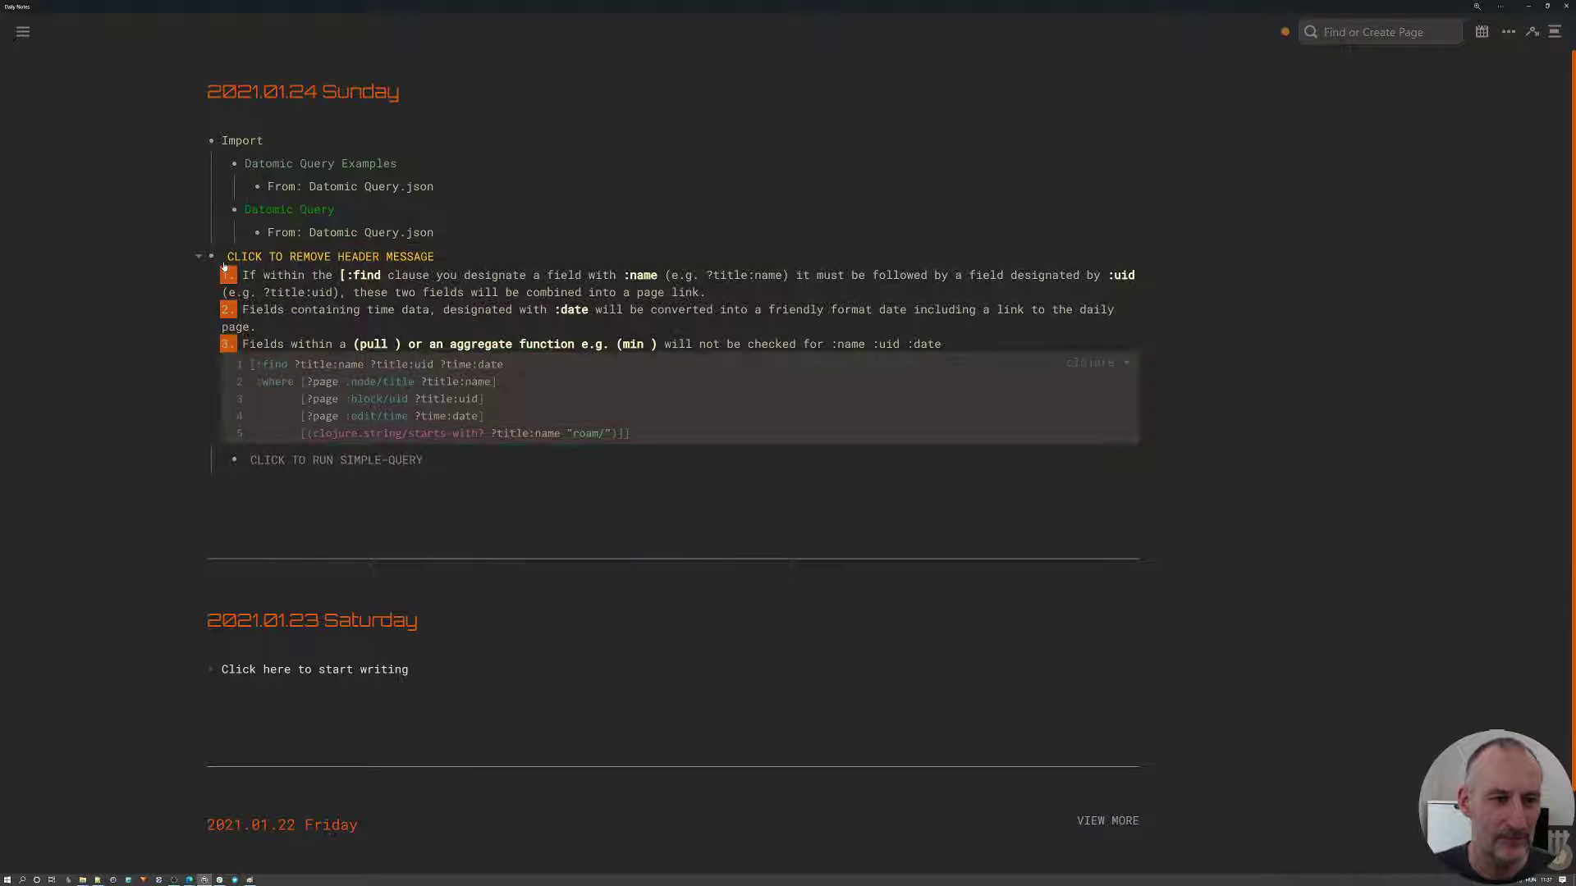
Run the template's simple query, listing roam/css through roam/templates with their edit times
click(394, 462)
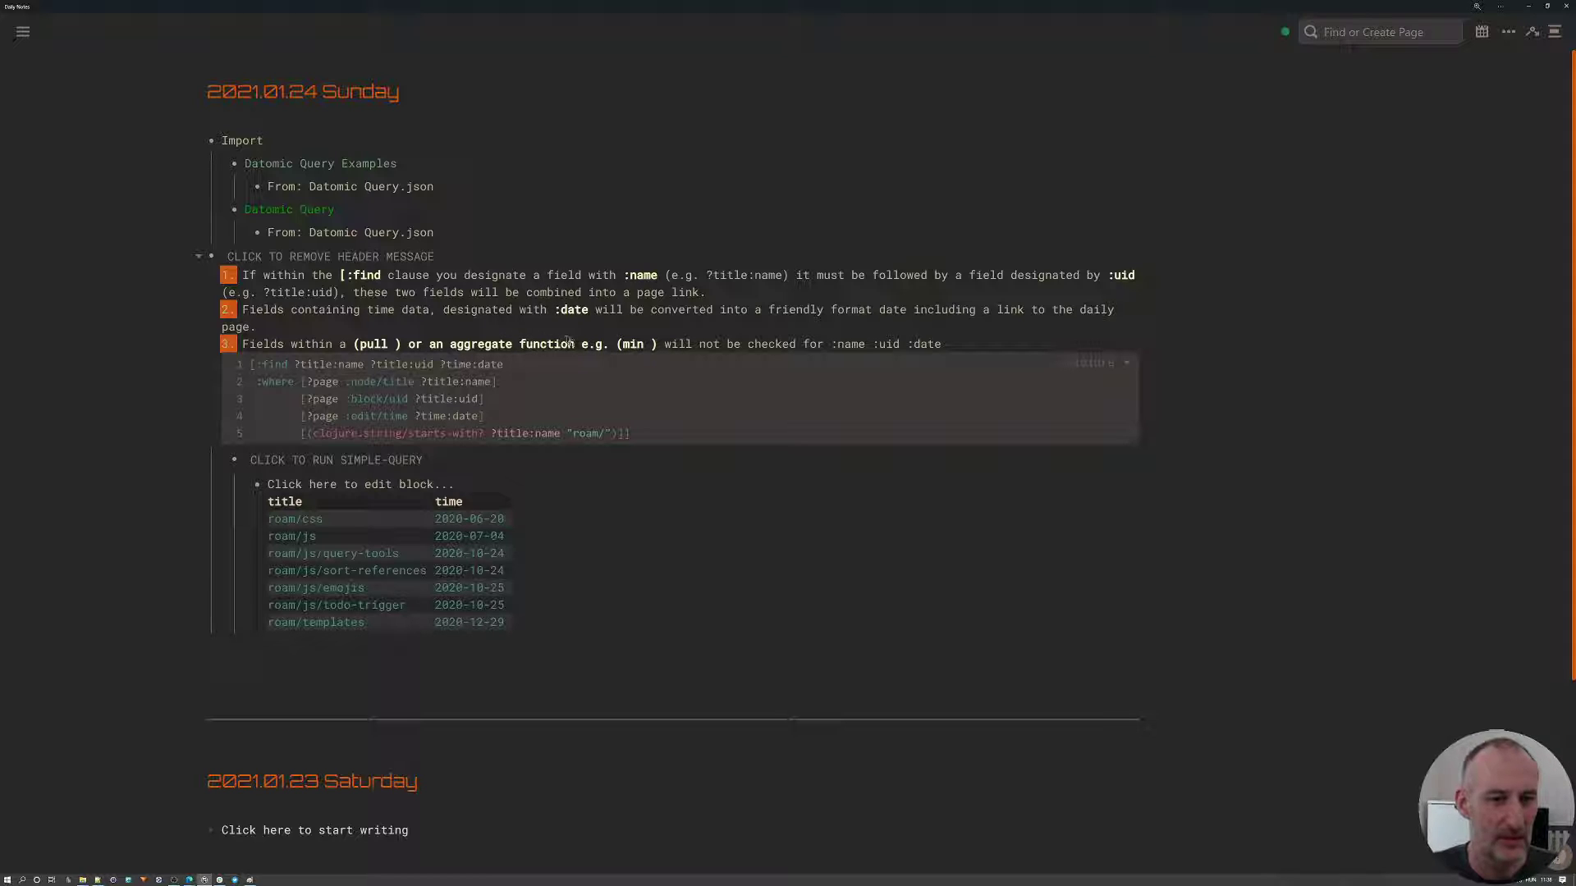
Remove the header message, then expand Templates and the Datomic simple-template code on Template/Datomic Query
click(340, 260)
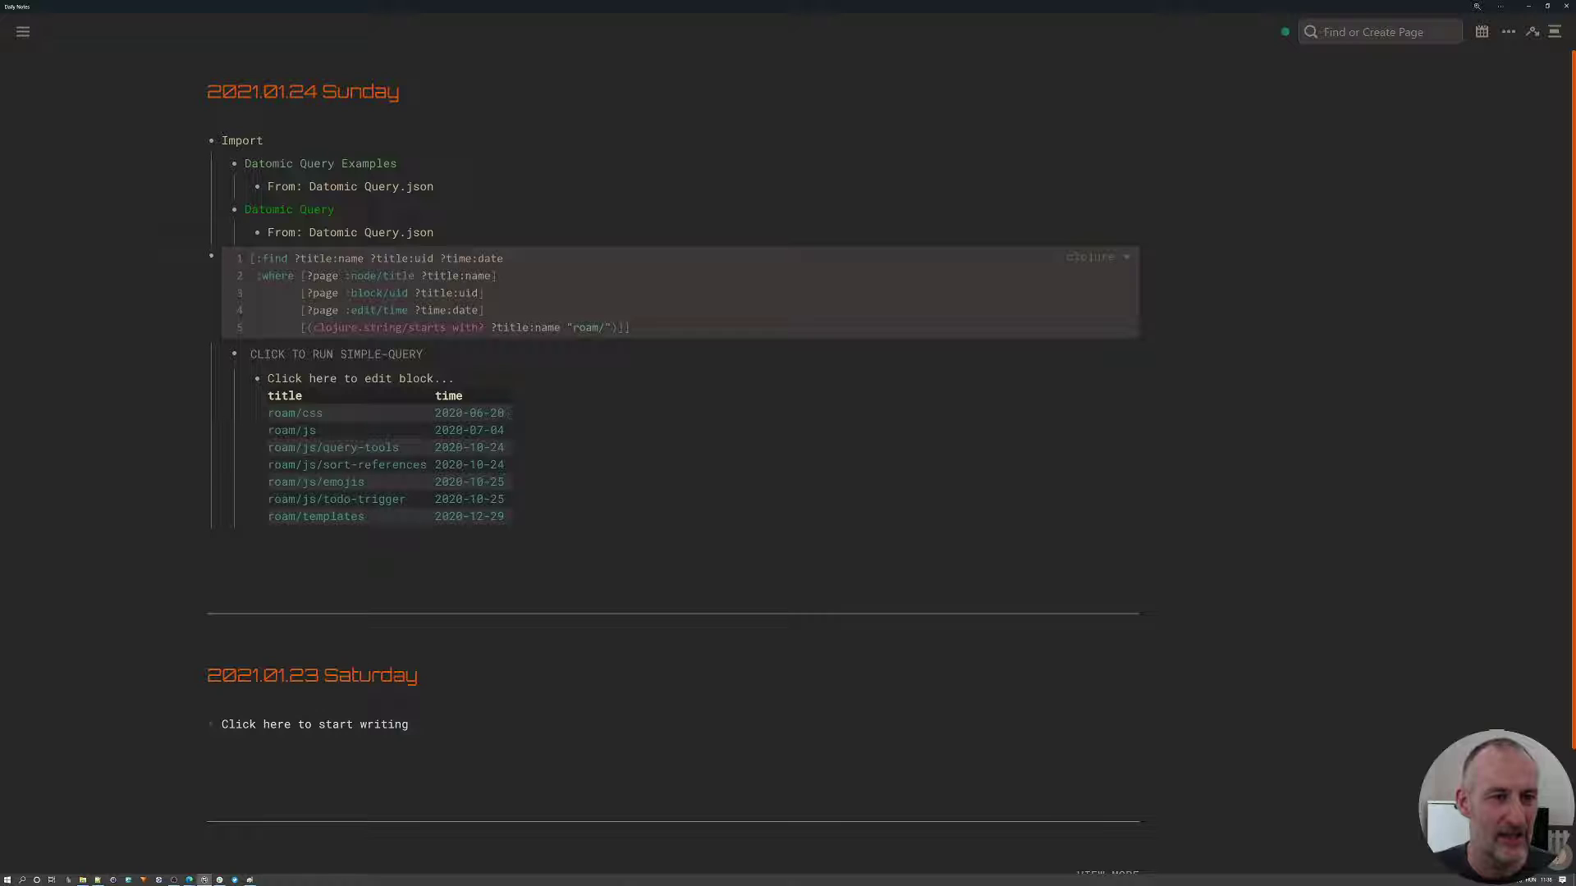
click(309, 212)
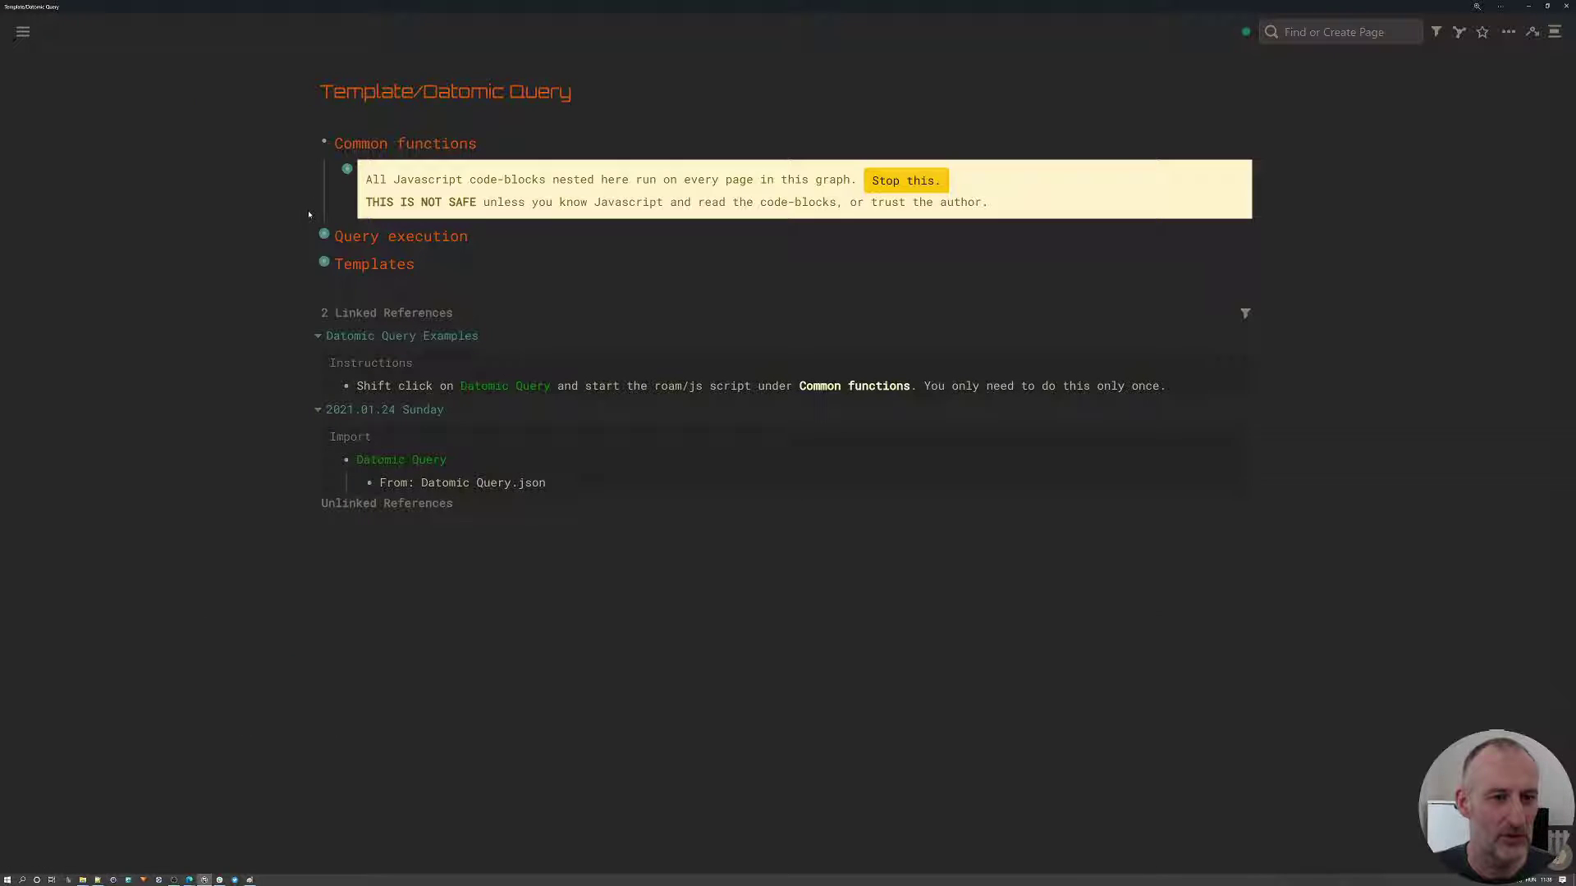
click(311, 263)
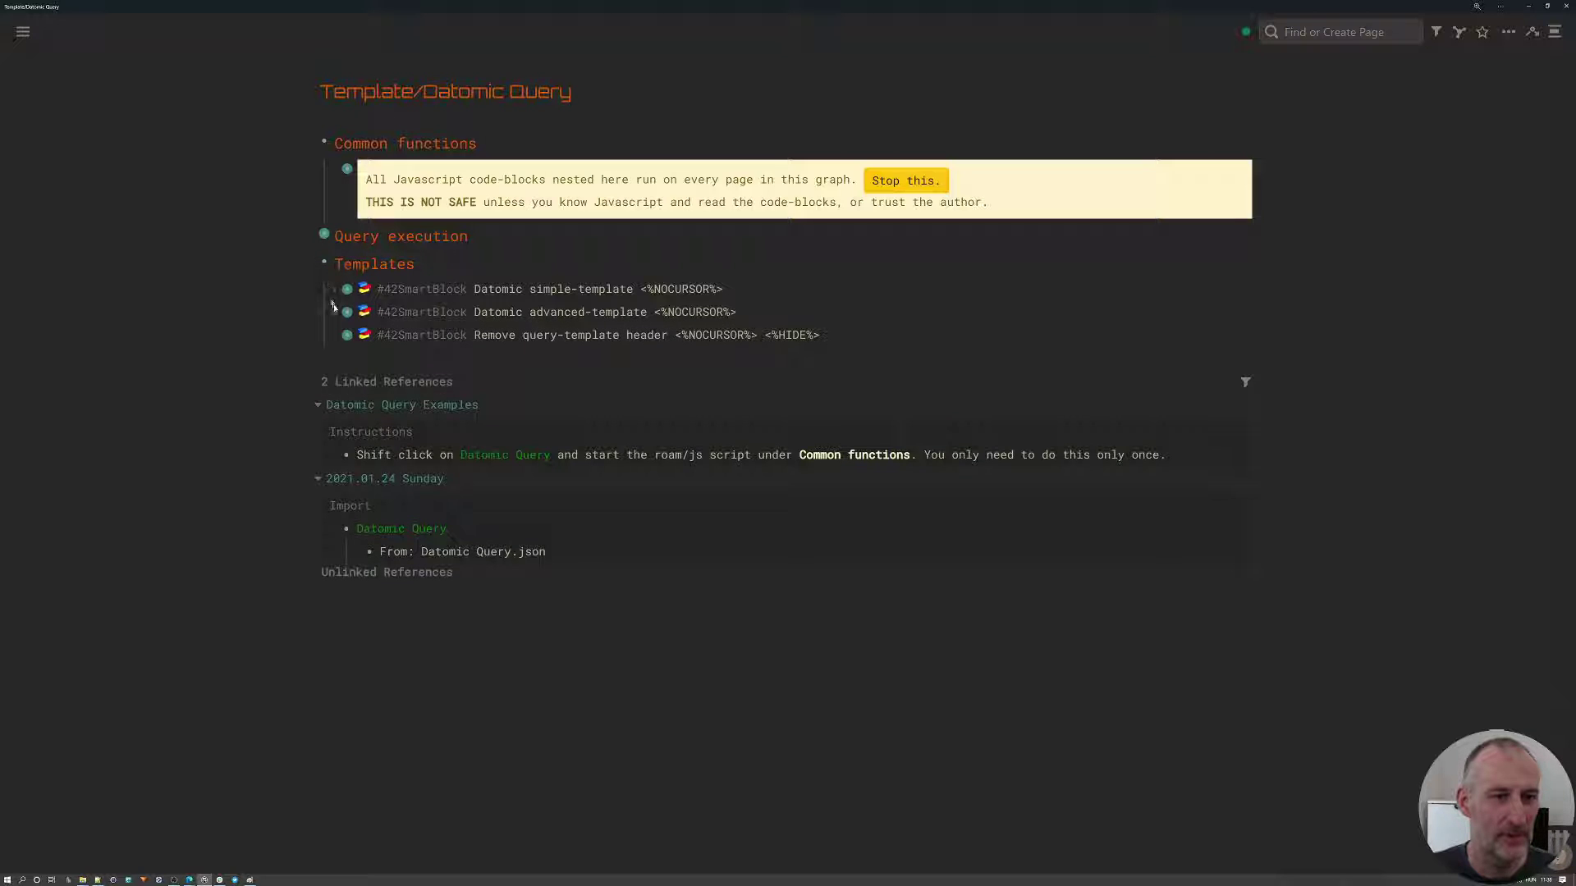
click(334, 291)
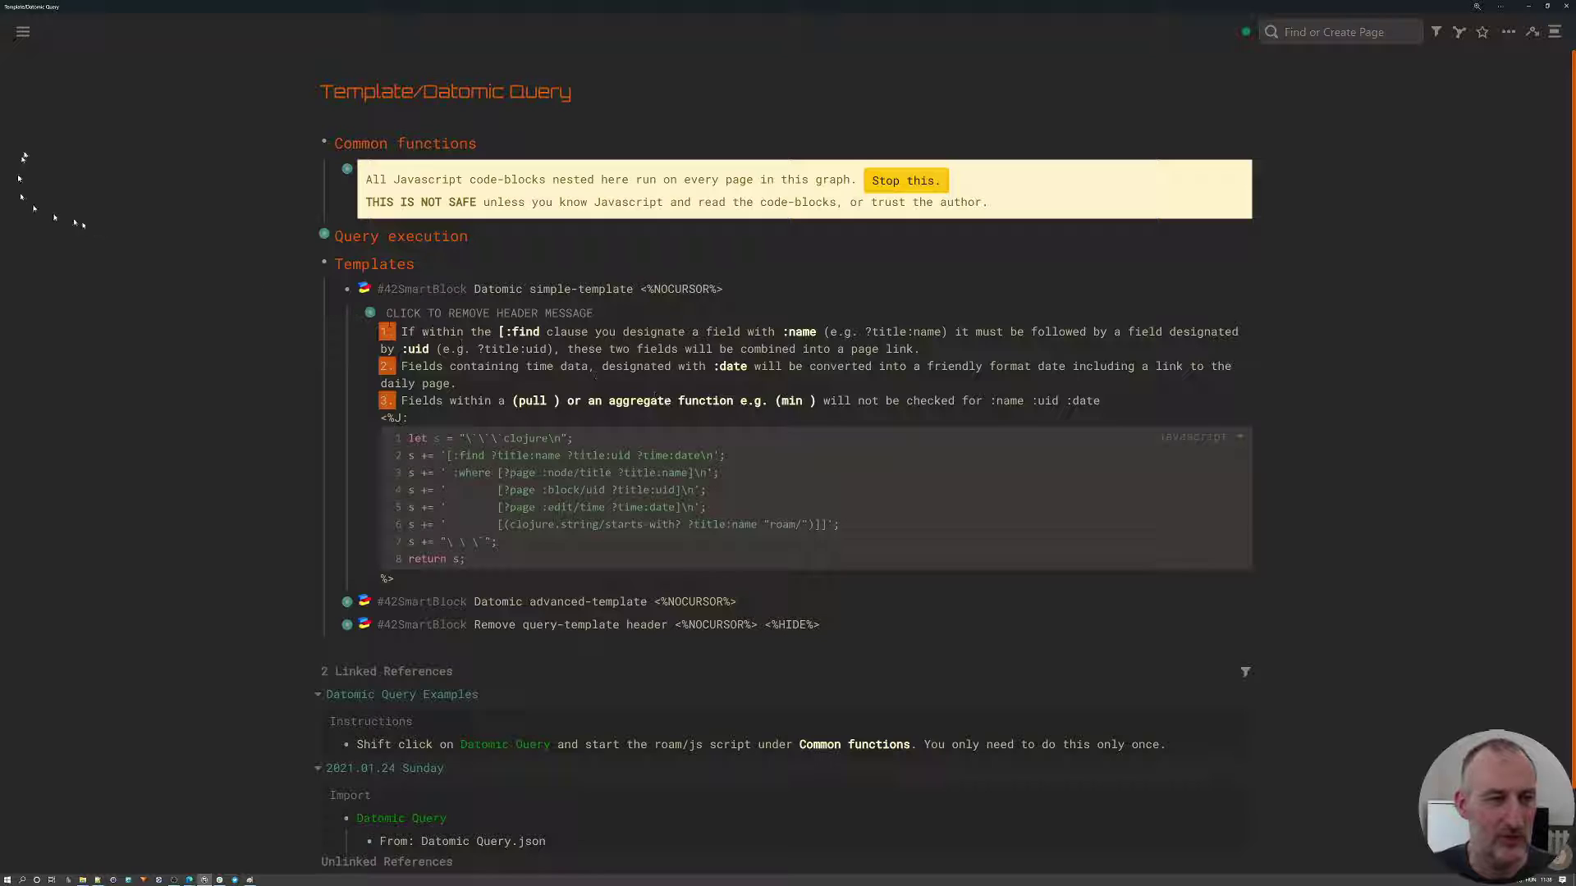
On the daily note, collapse the earlier query's run block with its results and the Import block
key(alt+shift+d)
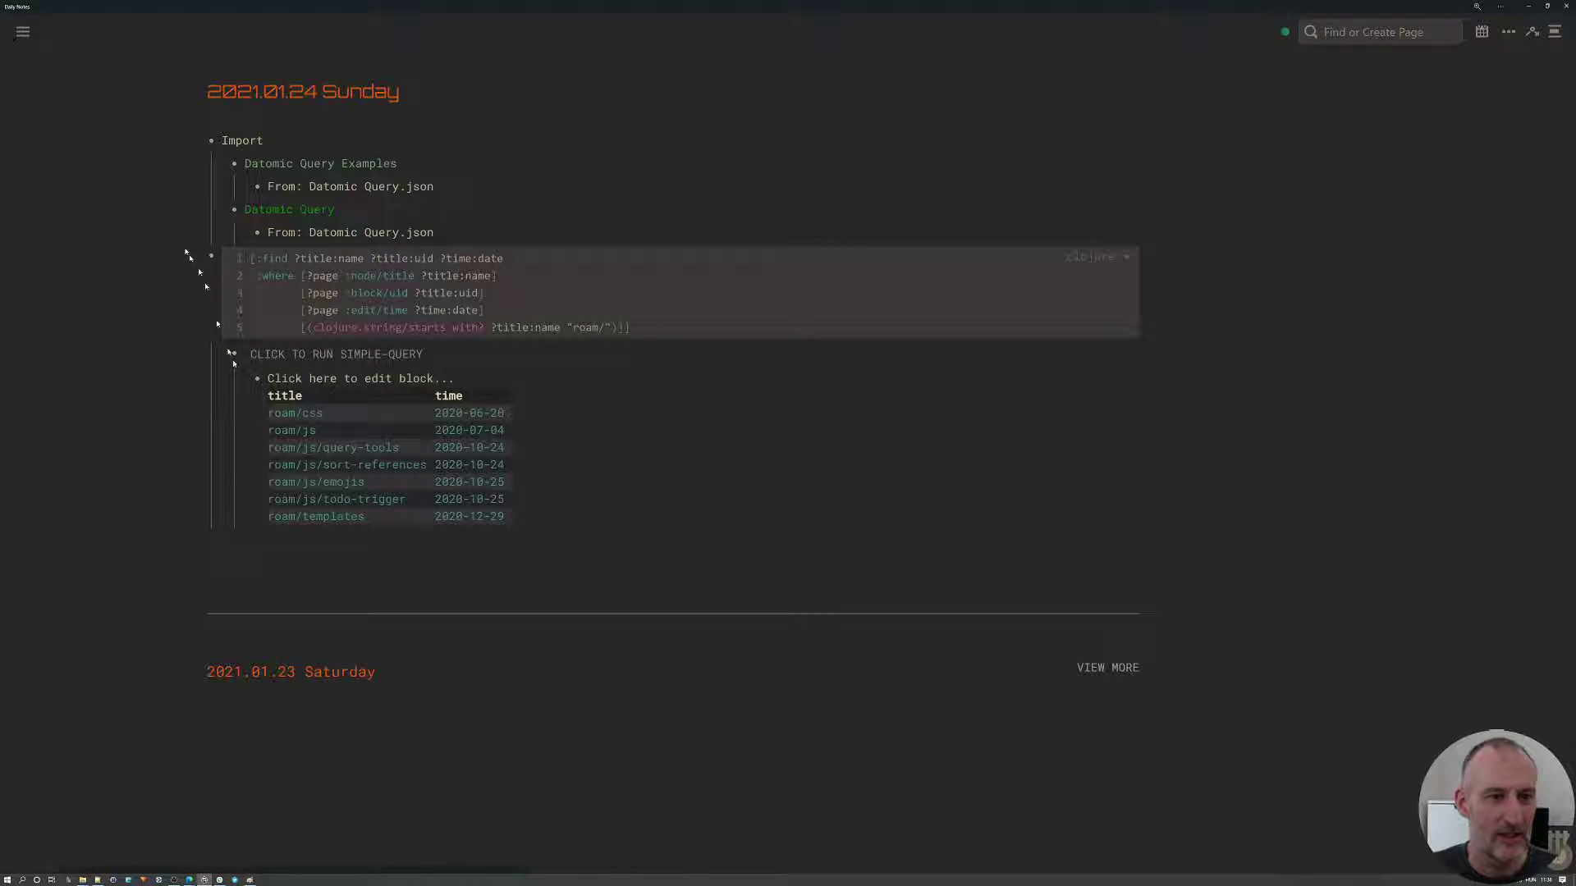
click(197, 257)
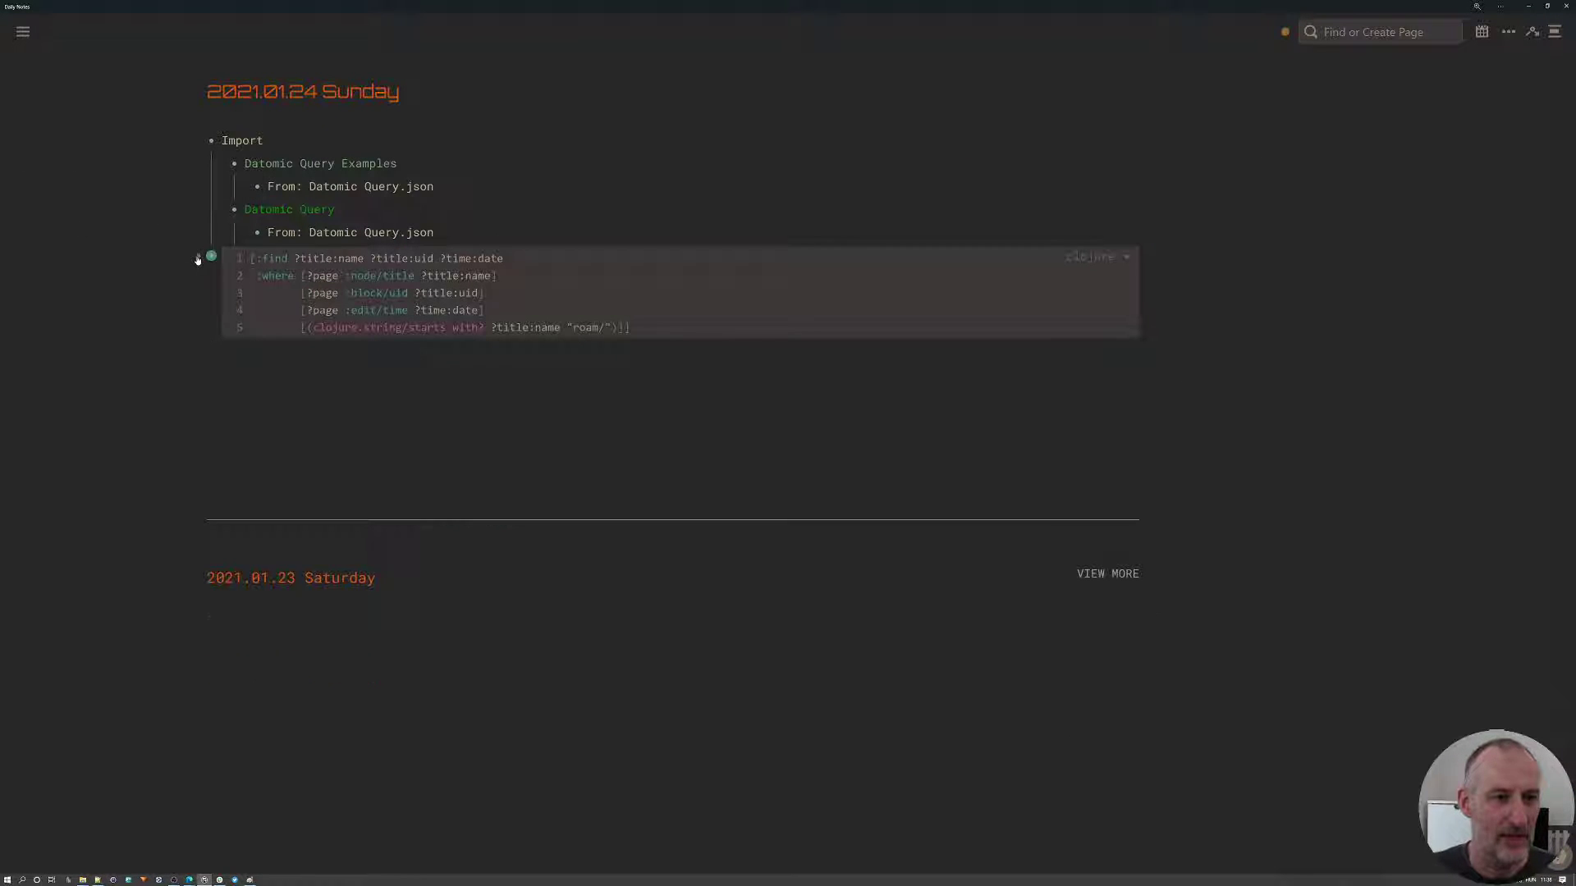
click(260, 141)
key(ctrl+Up)
Insert the Datomic advanced-template via 'jjdat' in a new block below Import
key(Return)
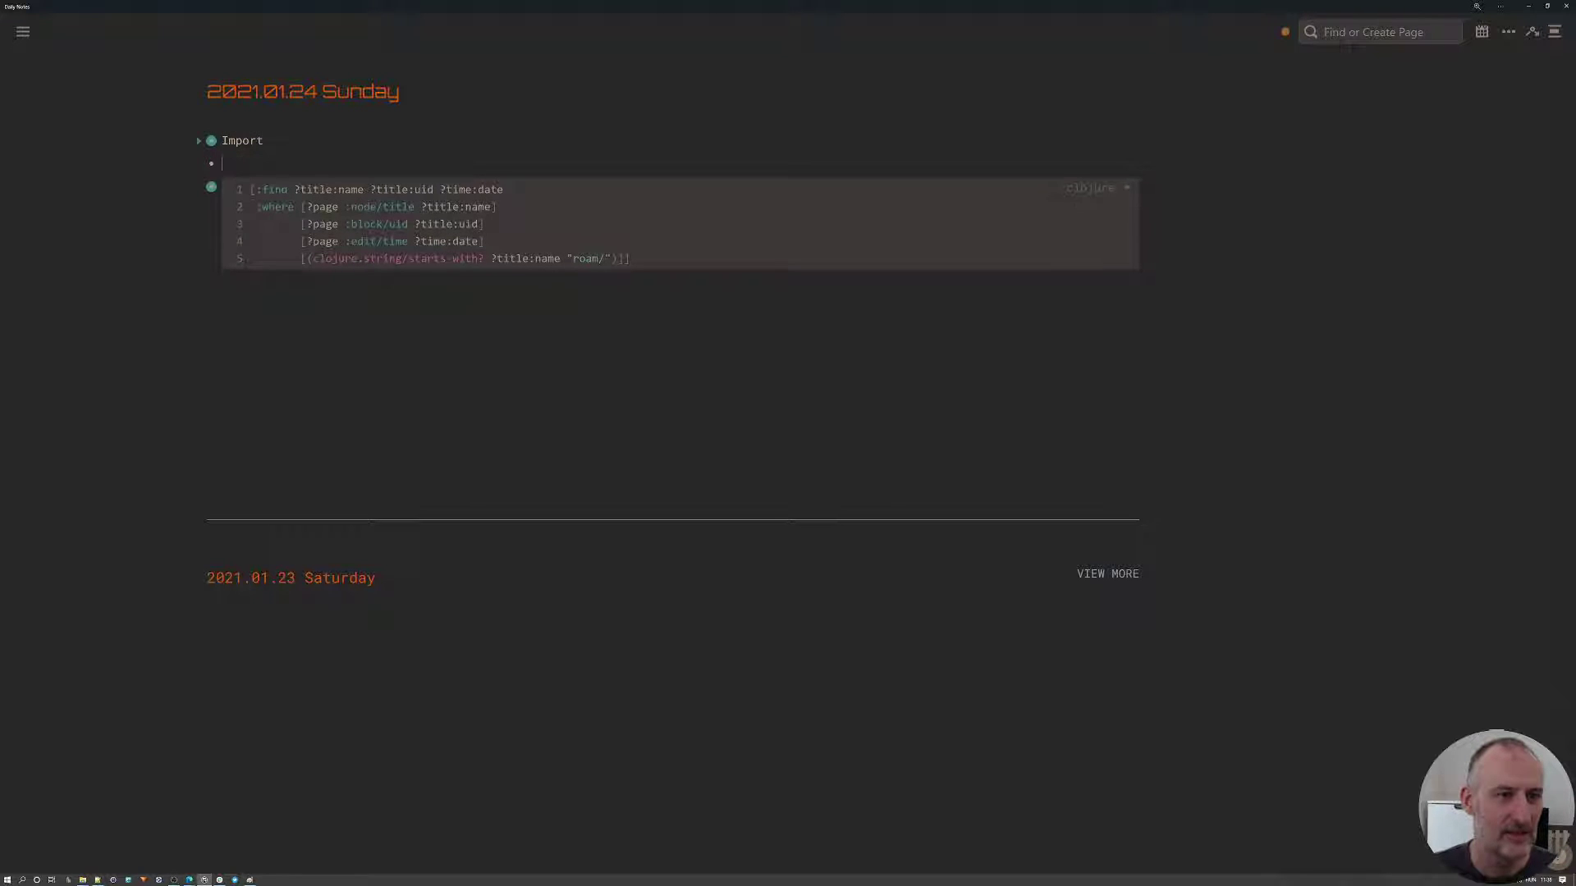
text(jj)
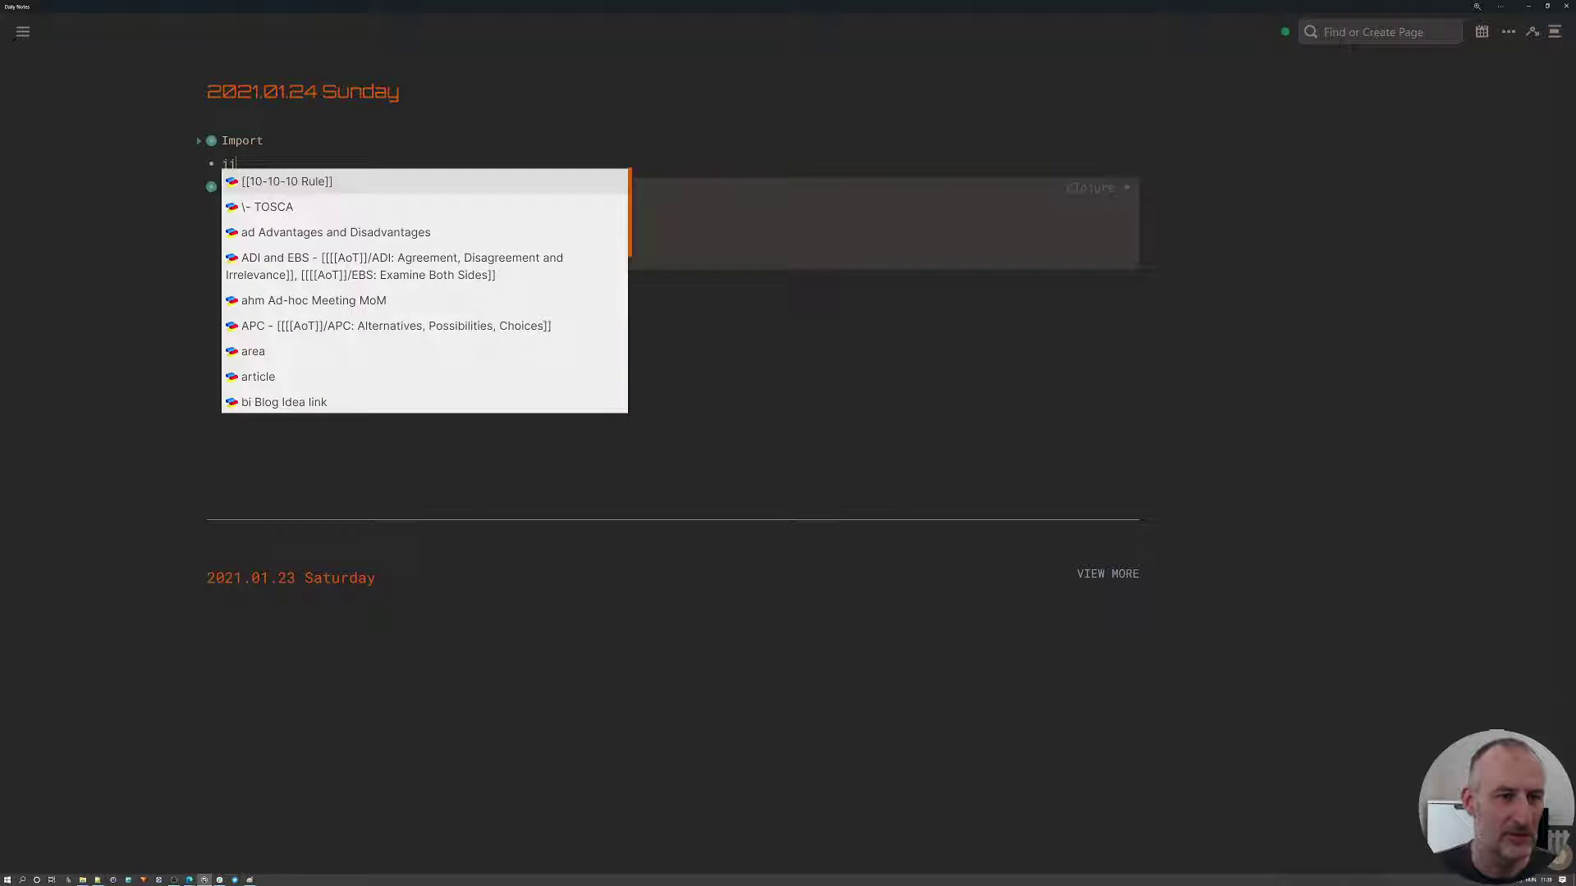
text(dat)
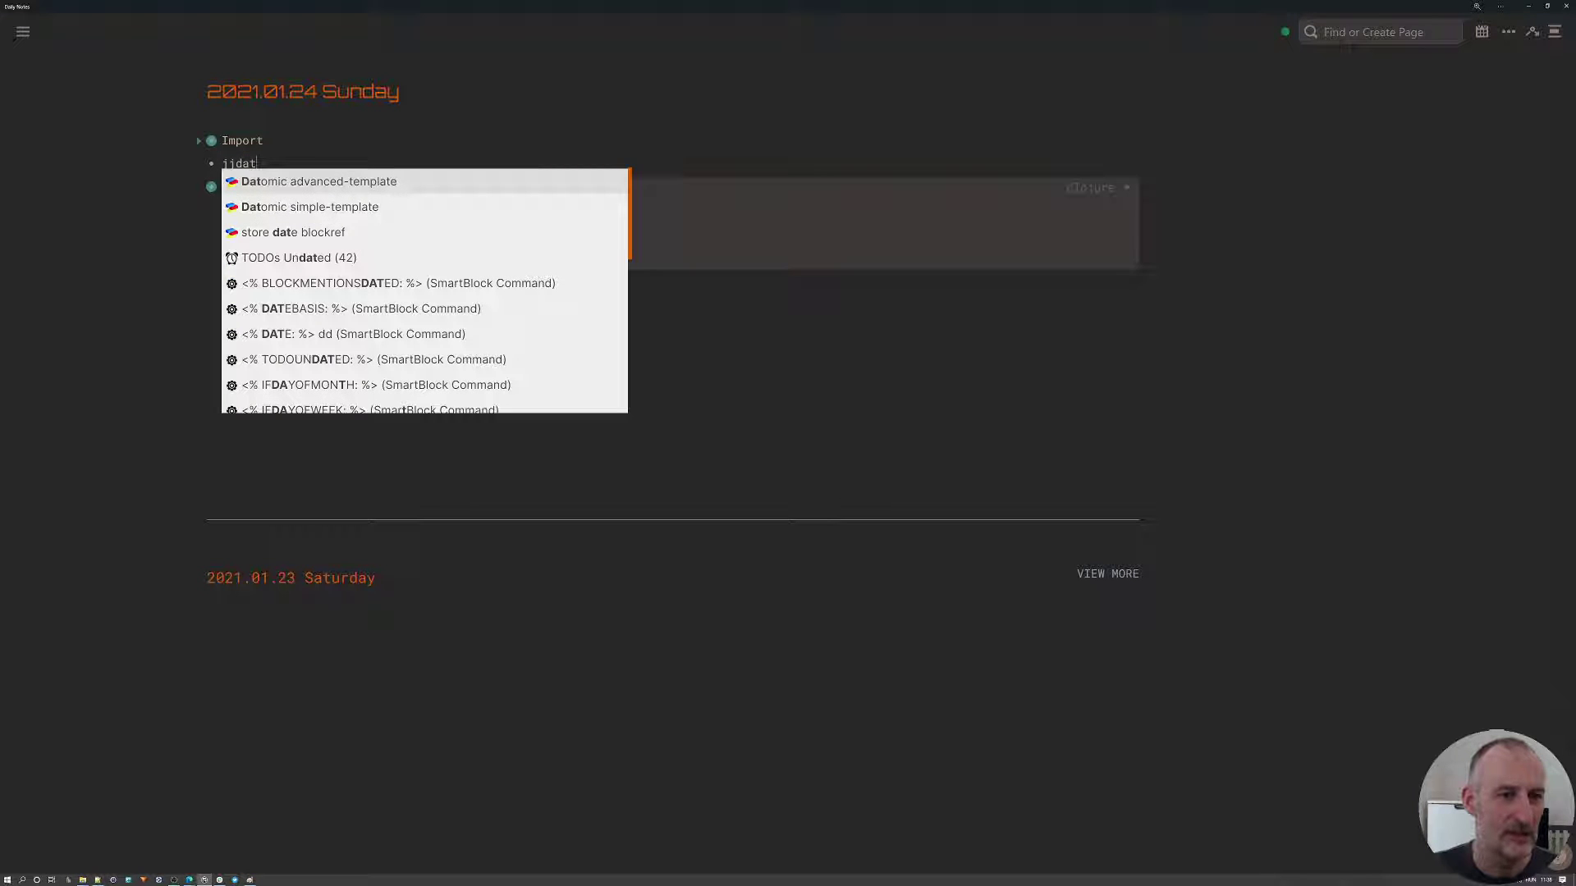
key(Return)
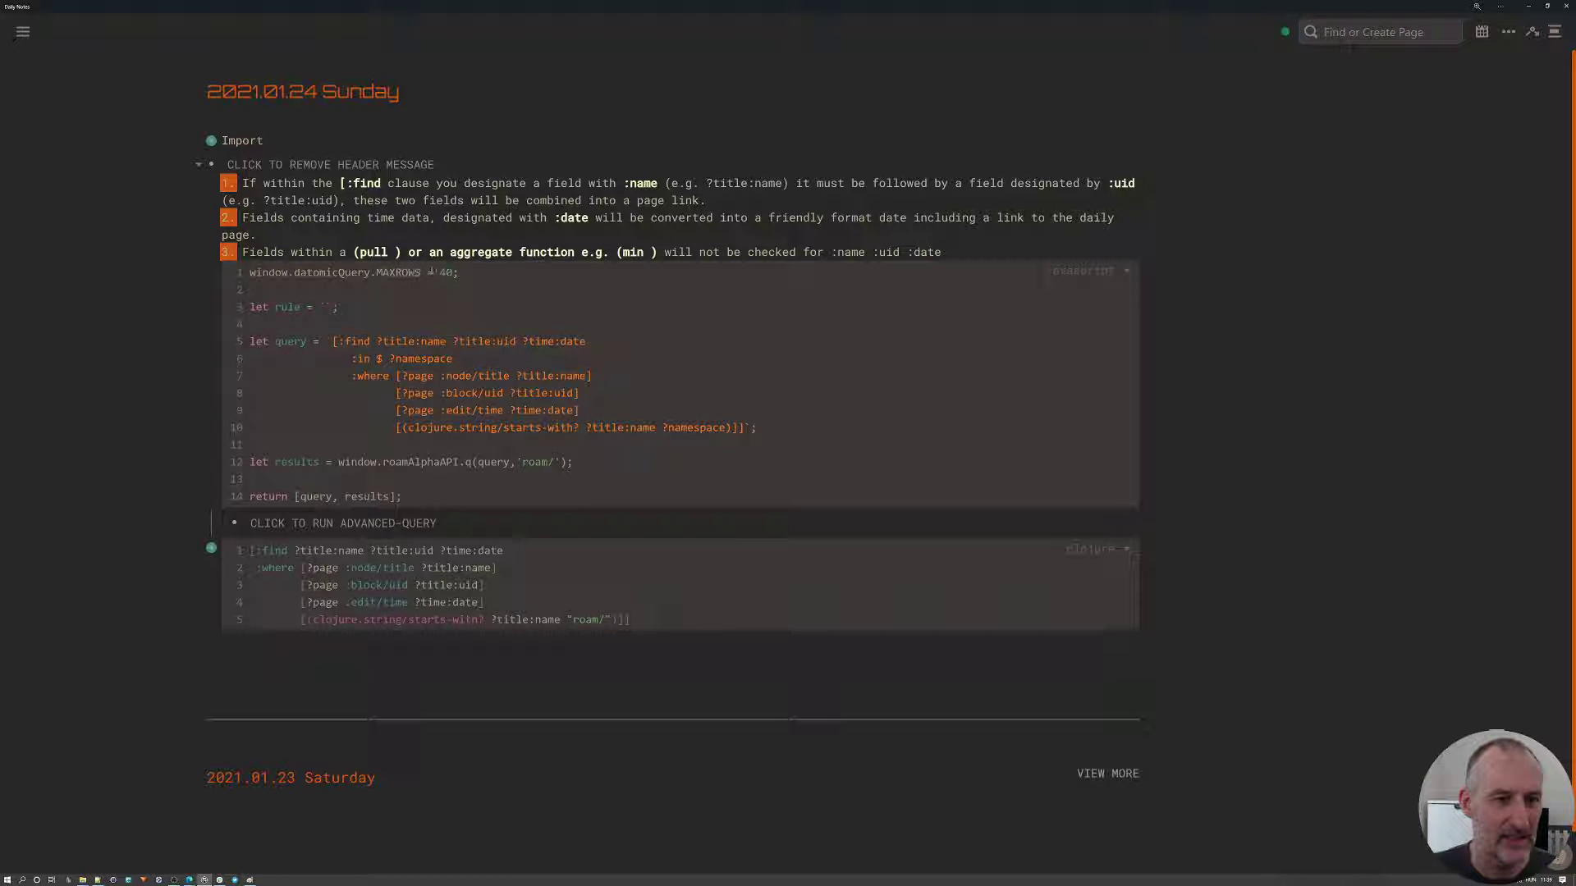
Select the MAXROWS value 40 and run the advanced query to list the roam/ pages with dates
double_click(446, 272)
click(324, 524)
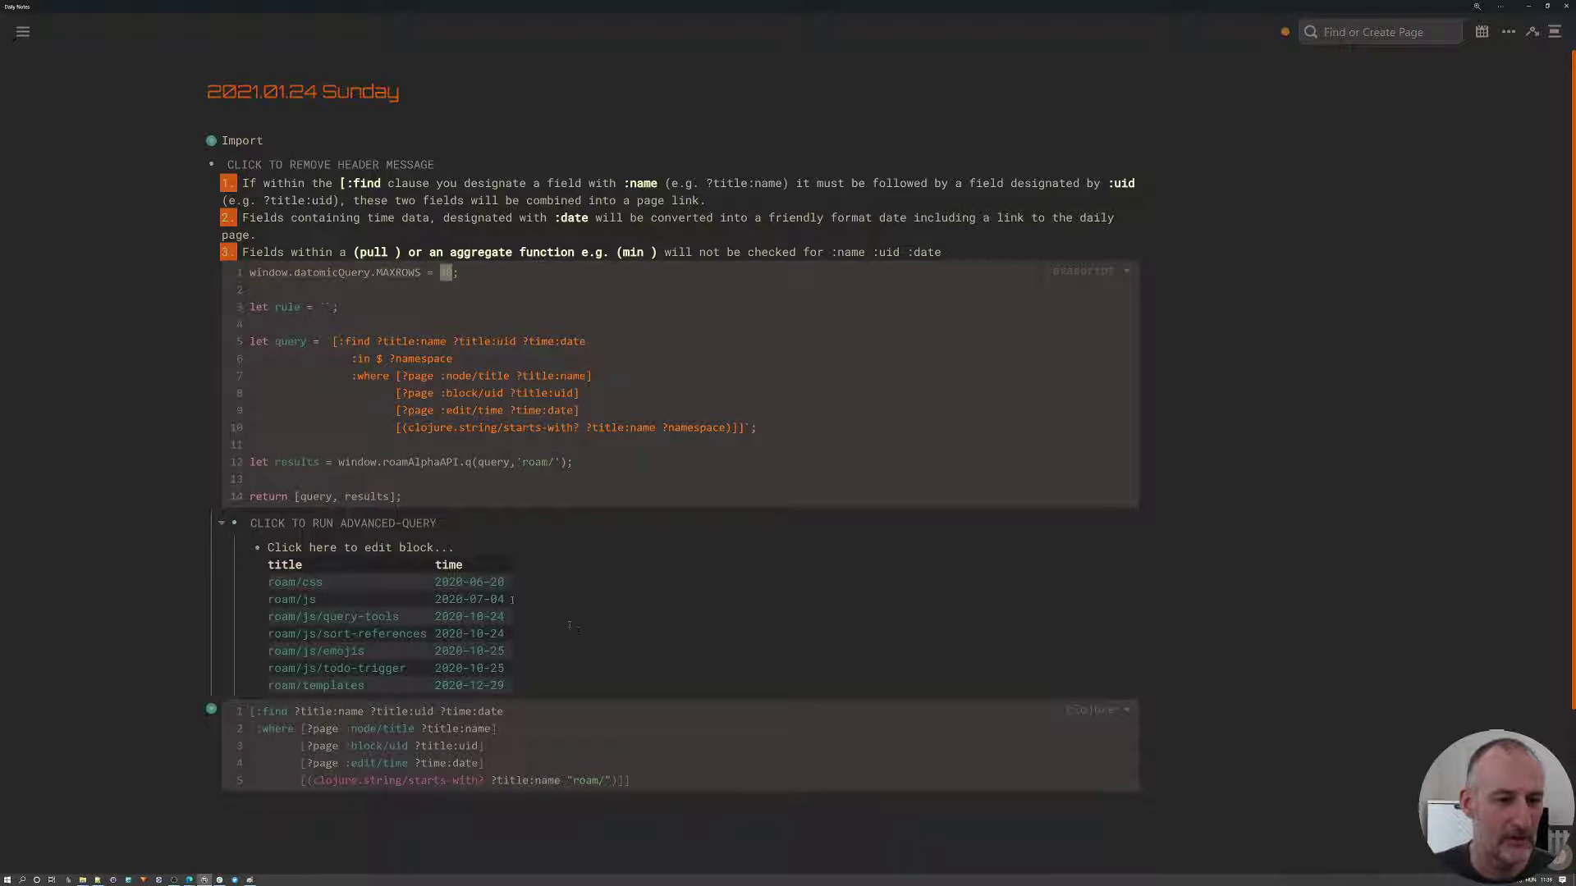